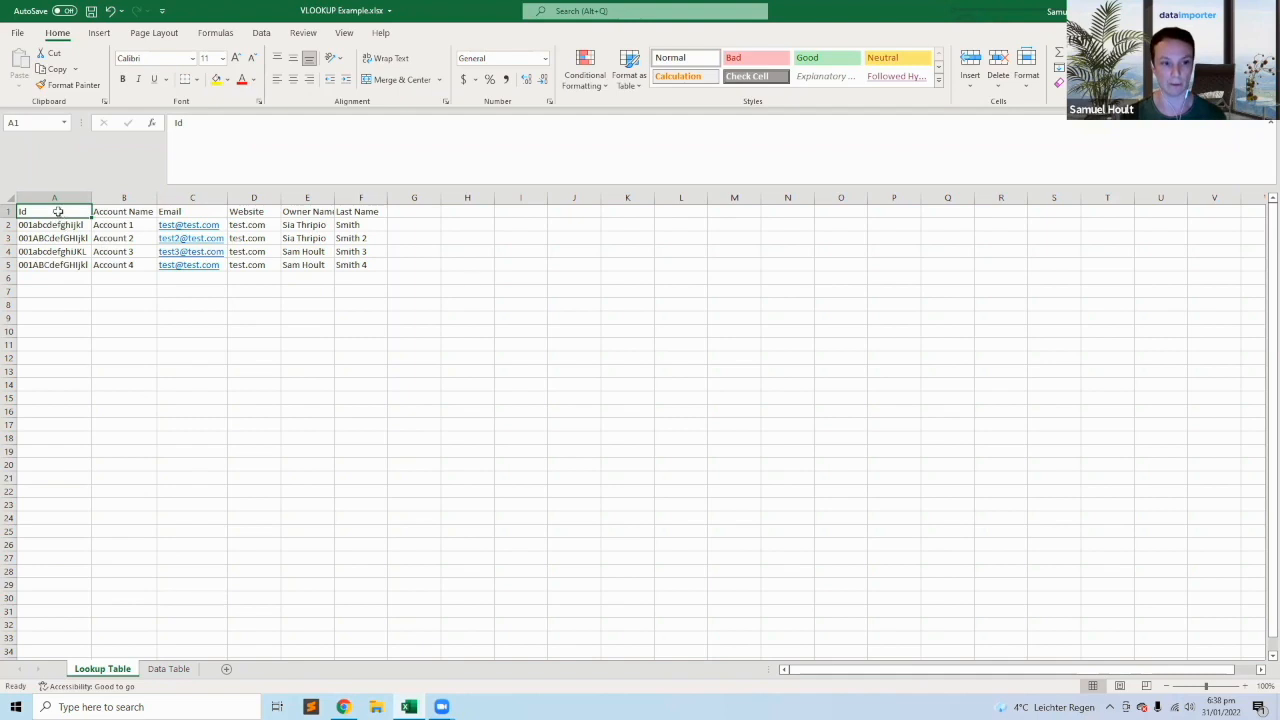
Look over both sheets of the workbook and select the whole table A1:F5 on the Lookup Table sheet.
click(345, 268)
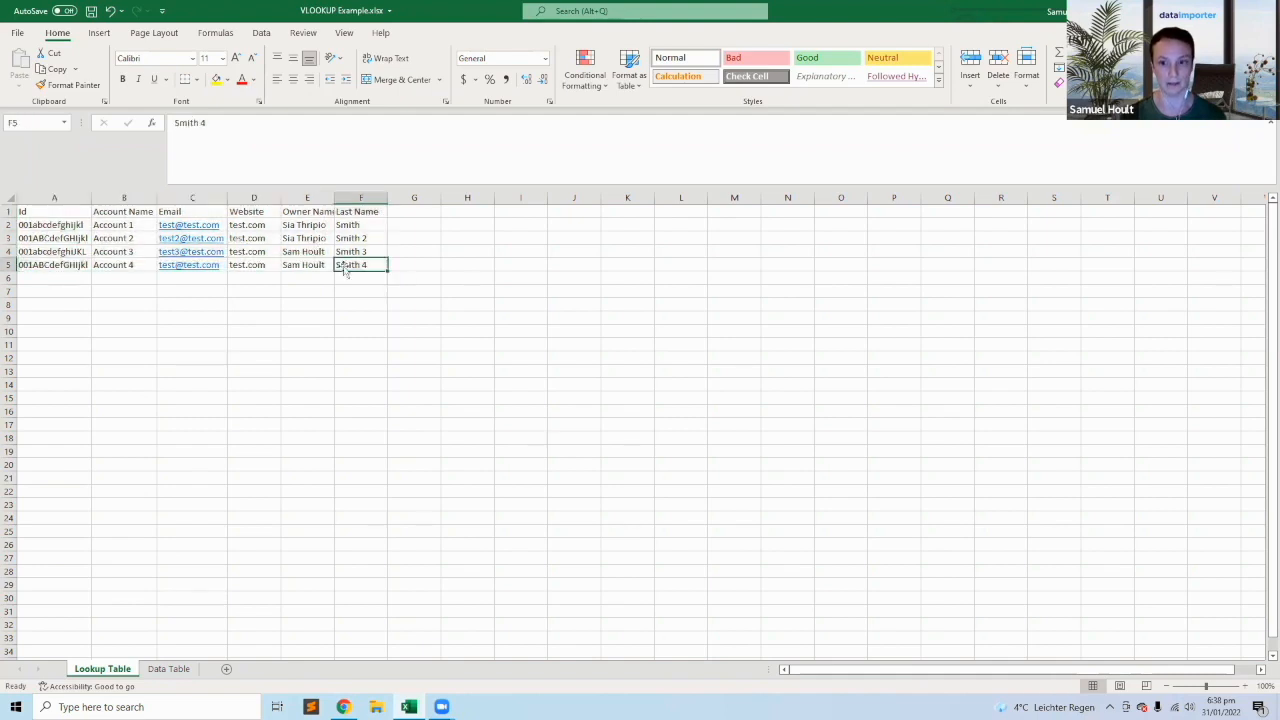
click(176, 671)
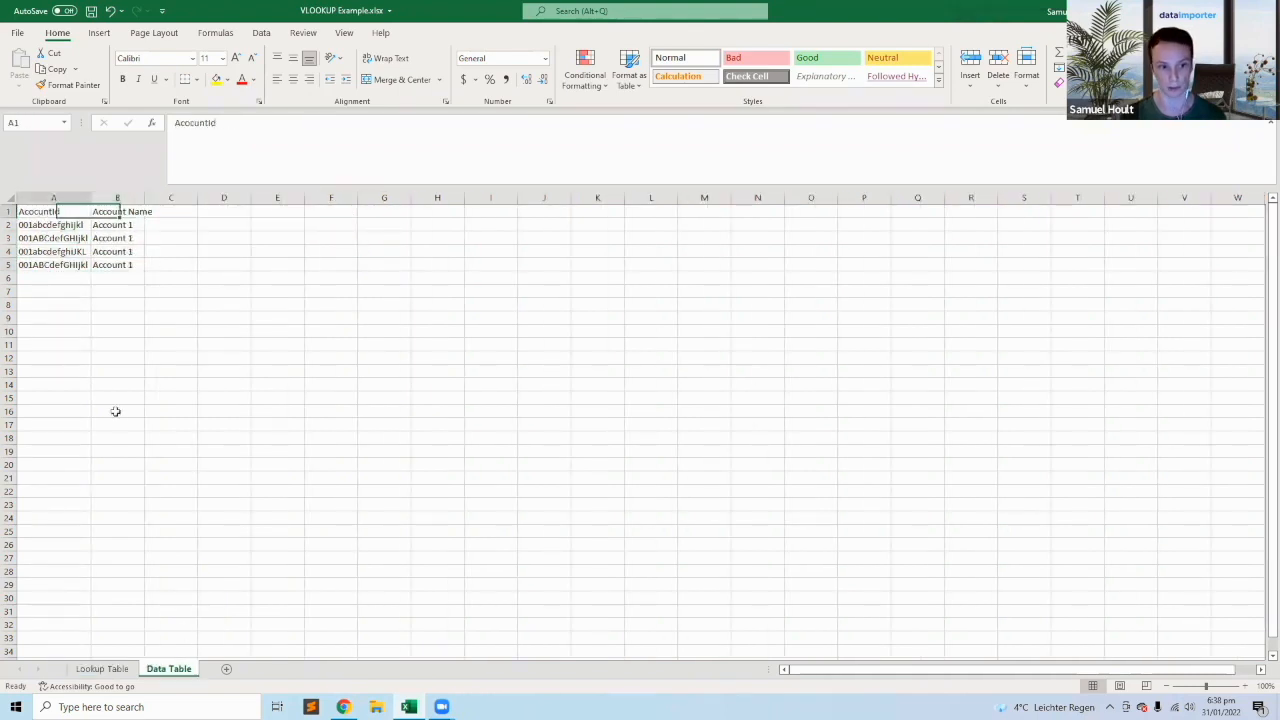
click(107, 671)
drag(57, 211, 360, 264)
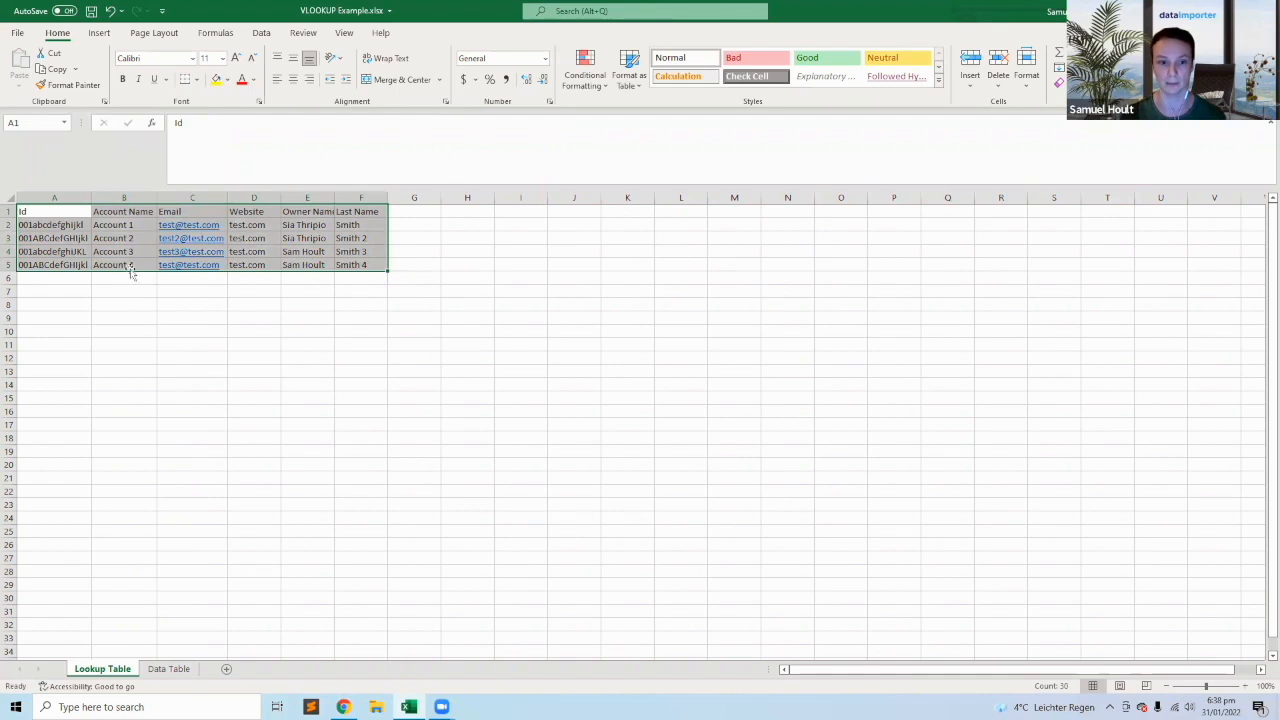
Review the Lookup Table's column headers from Id through Account Name, Email, Website and Owner Name to Last Name.
click(118, 225)
click(105, 211)
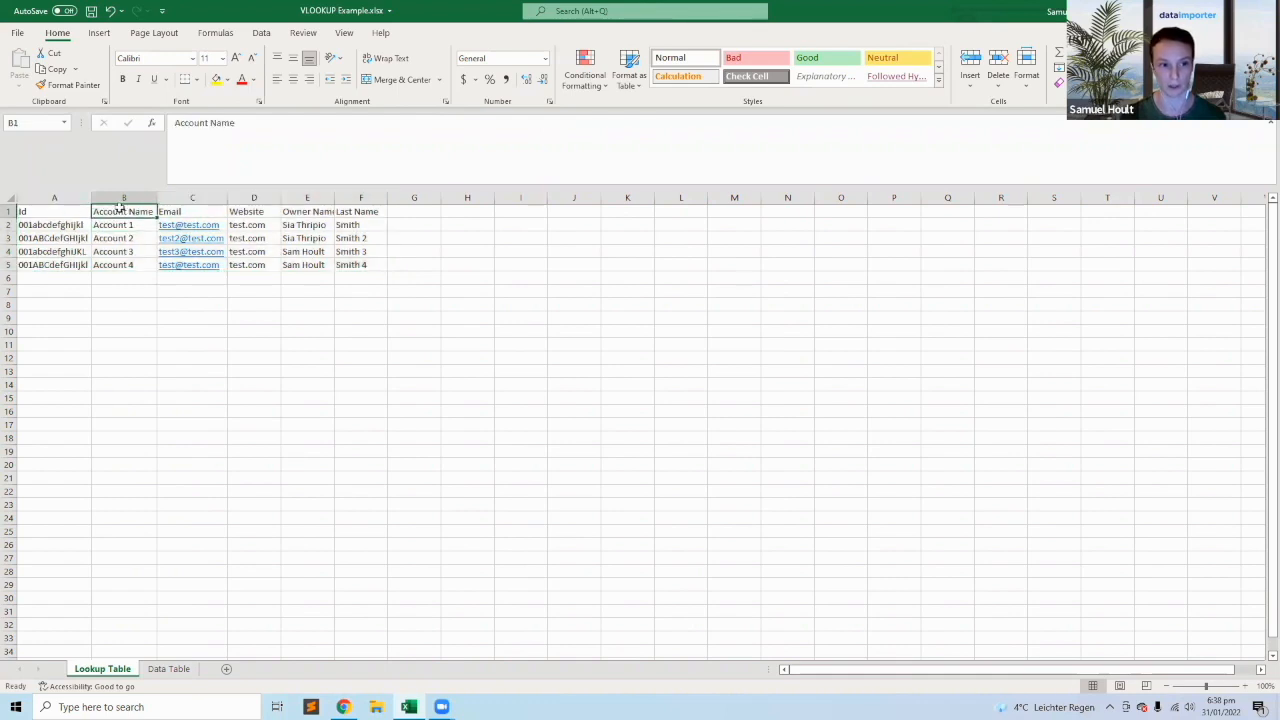
click(196, 211)
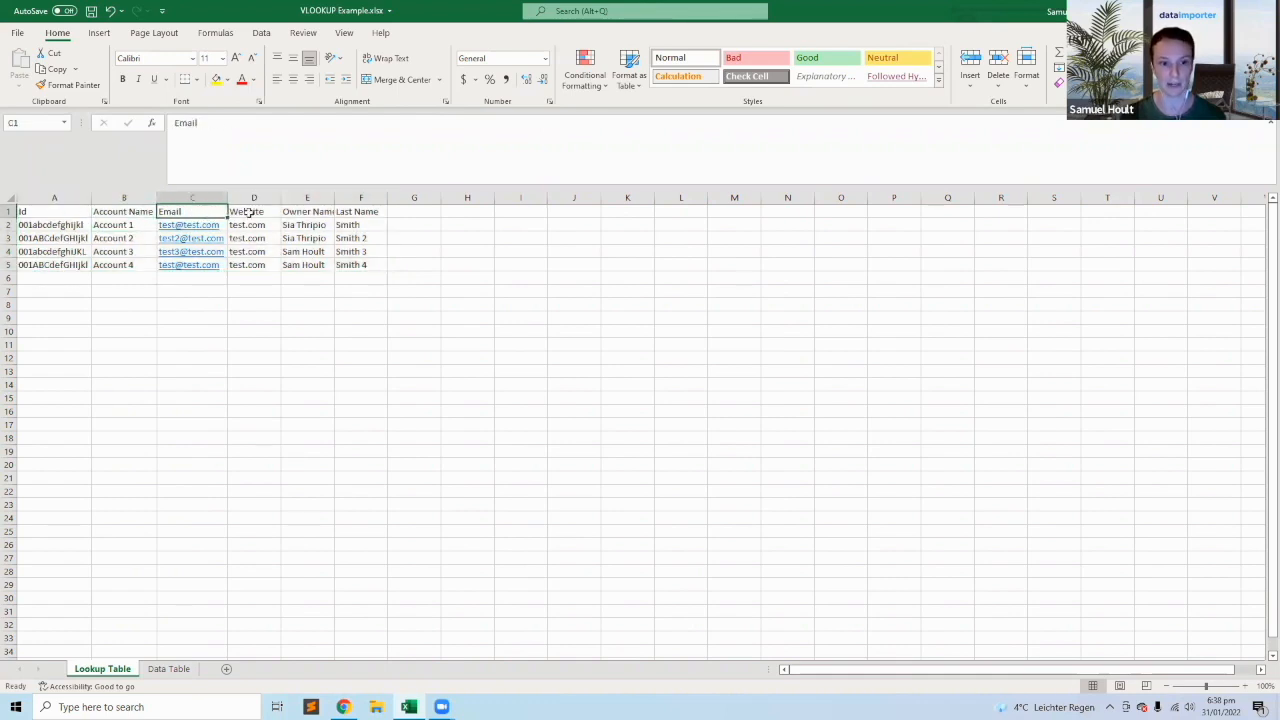
click(250, 212)
click(302, 211)
click(358, 211)
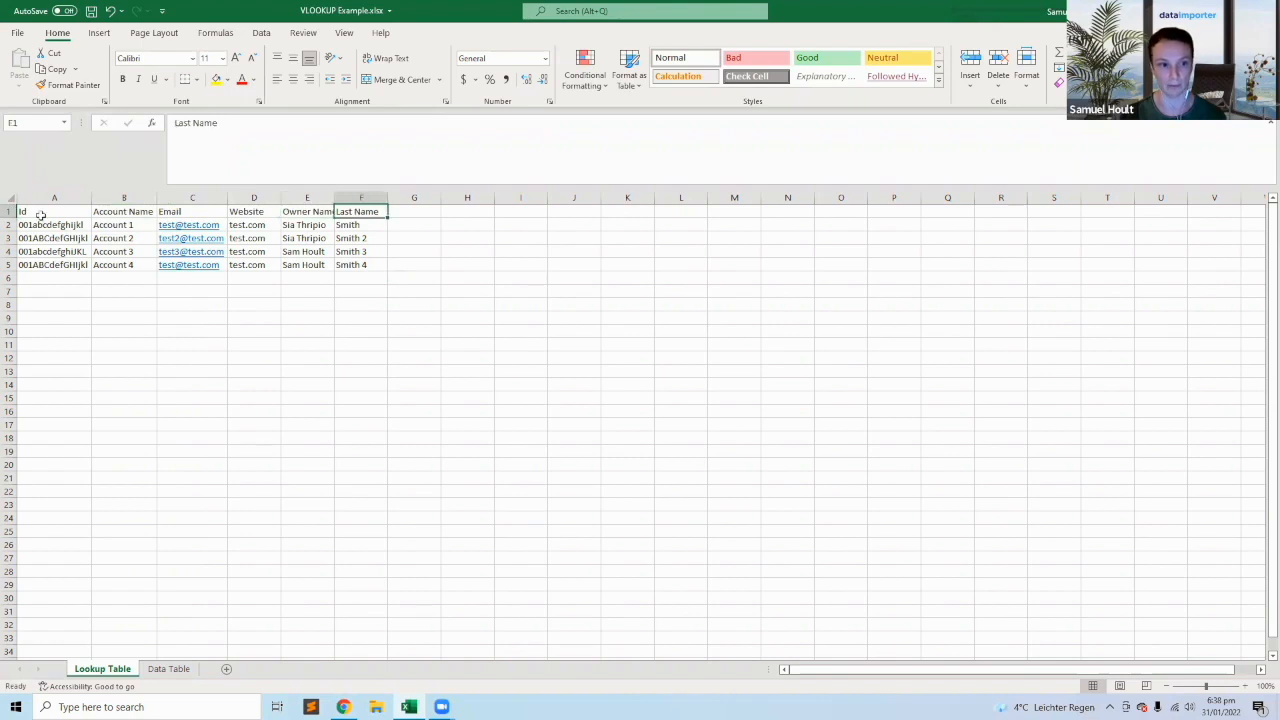
click(40, 213)
Examine the Id values in A2:A5 of the Lookup Table and the account details beside them.
click(58, 226)
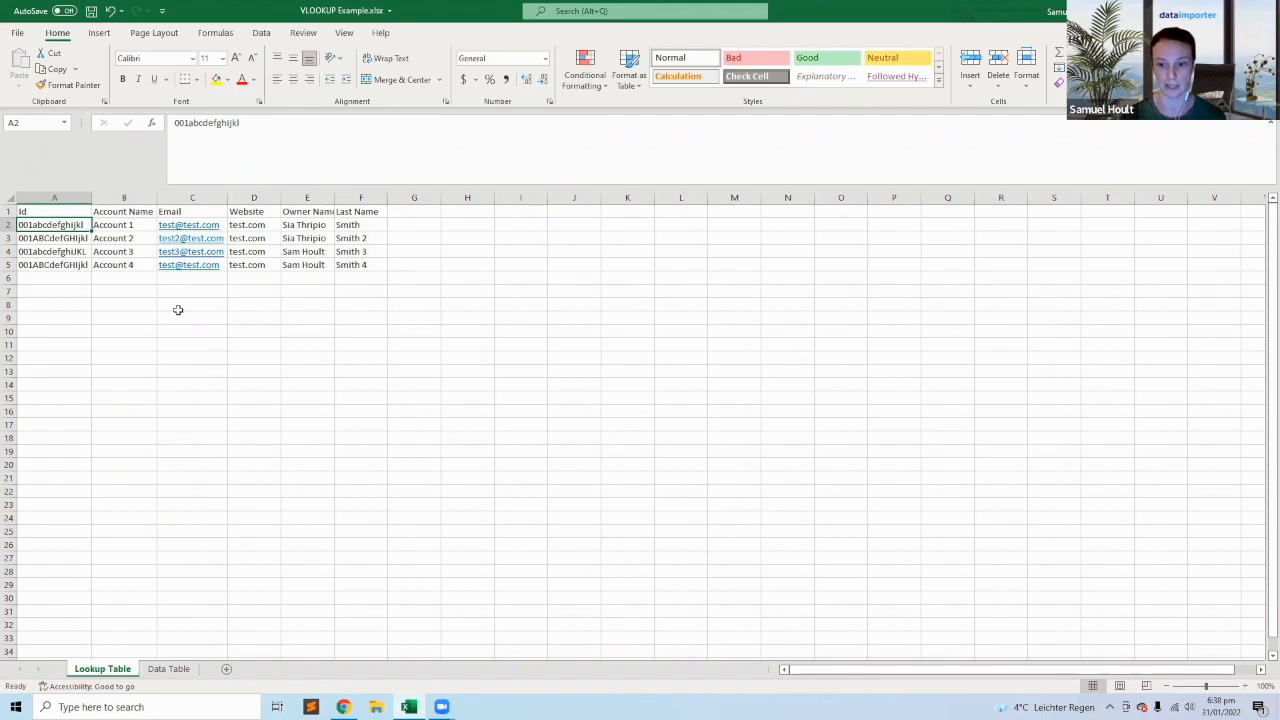
drag(63, 225, 62, 266)
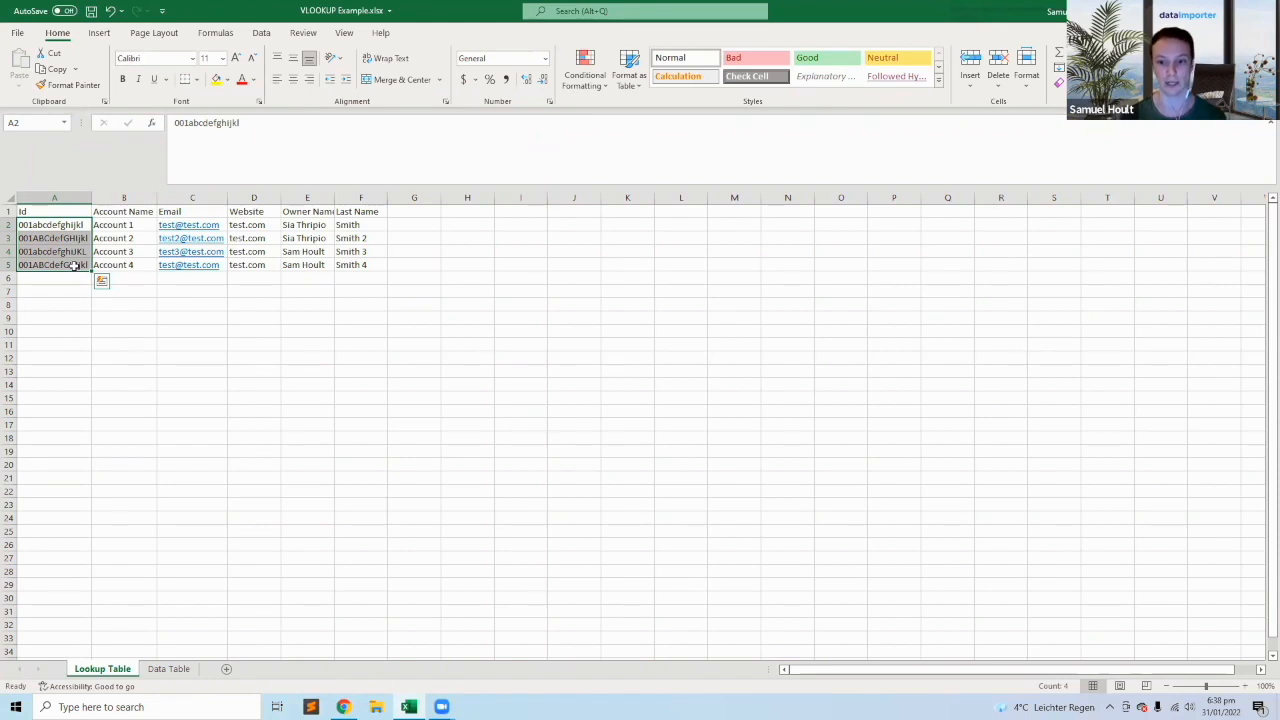
drag(74, 265, 68, 228)
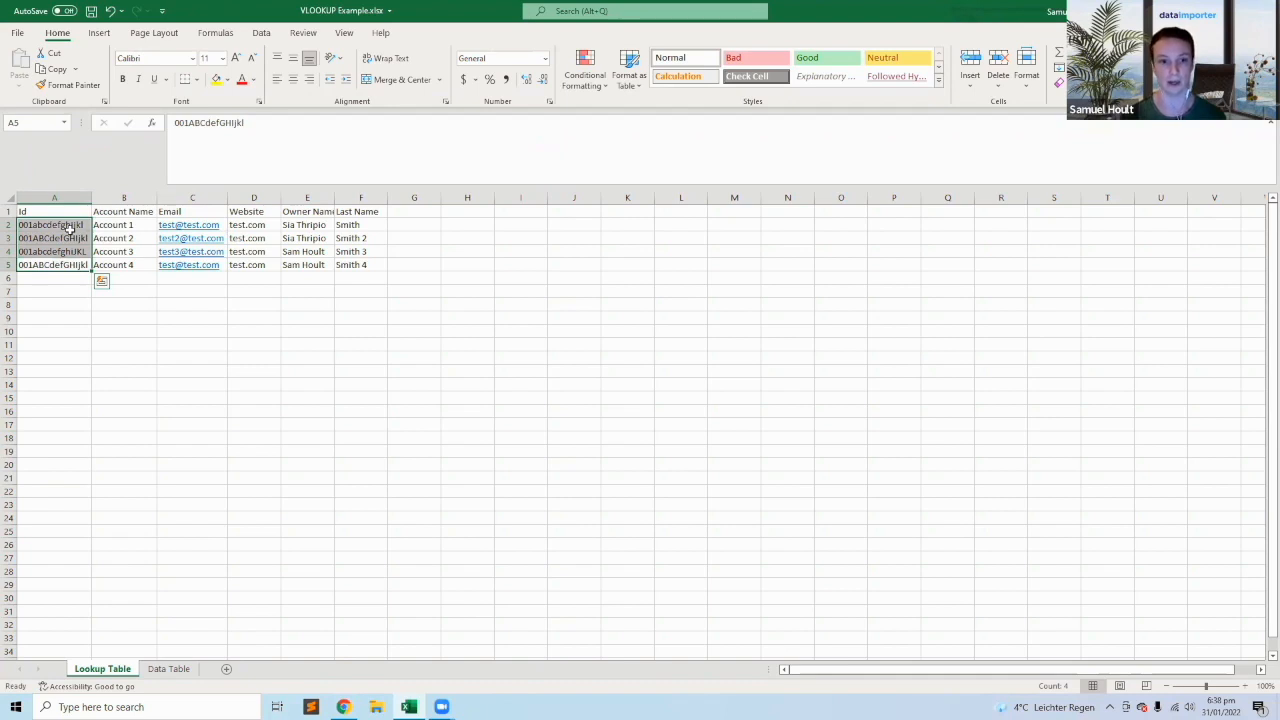
click(124, 226)
drag(60, 225, 108, 260)
drag(28, 226, 322, 264)
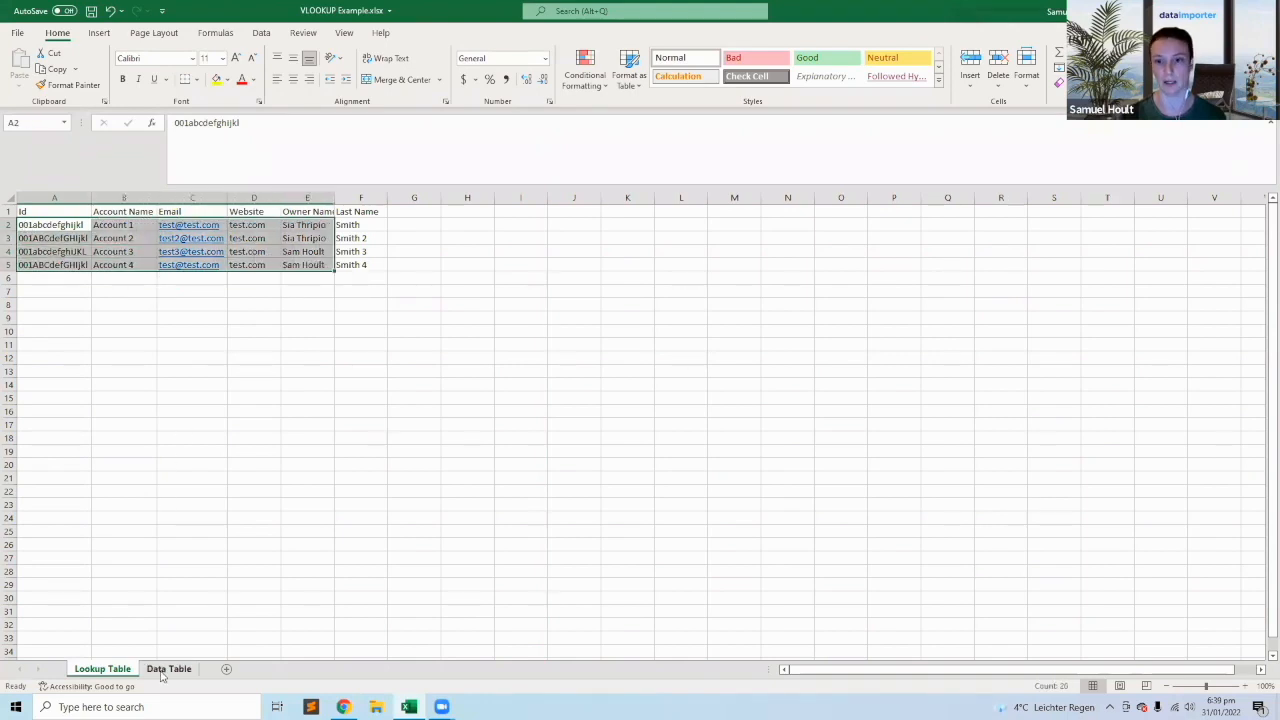
Examine the AccountId and Account Name columns on the Data Table sheet, checking the individual IDs in rows 2 to 5.
click(161, 670)
drag(53, 225, 55, 263)
click(54, 198)
drag(120, 214, 129, 265)
click(79, 255)
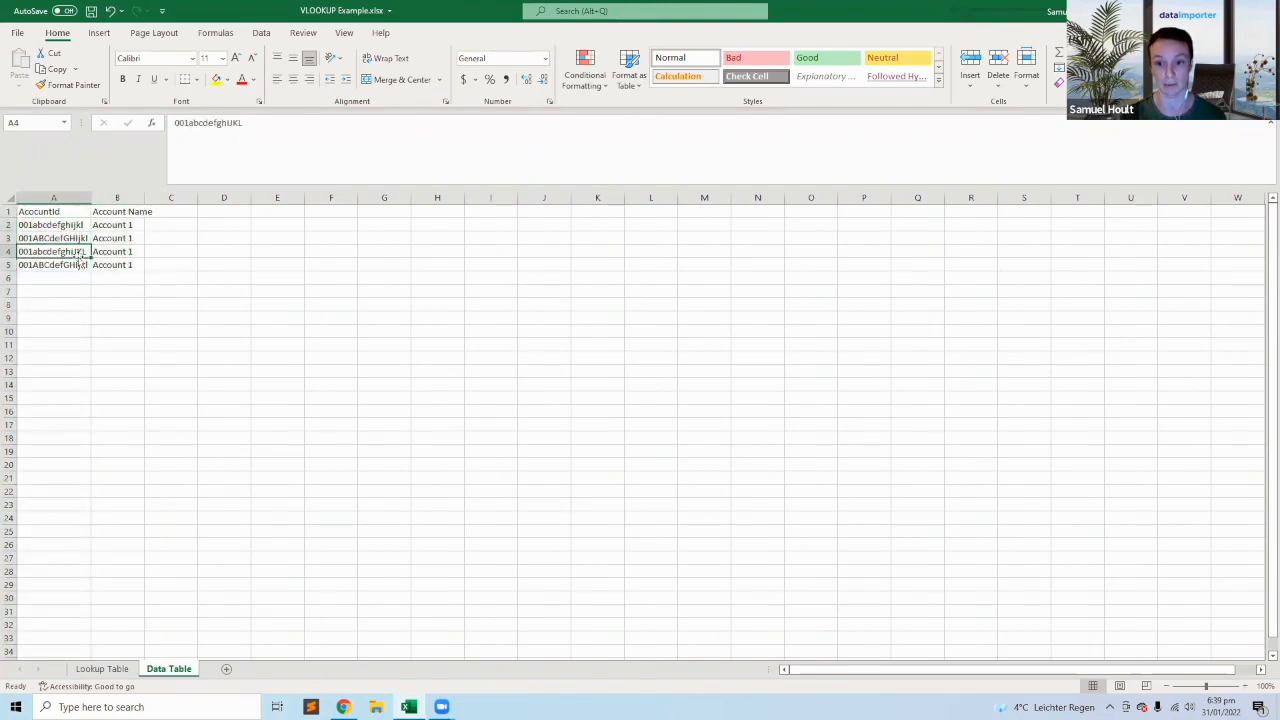
click(73, 230)
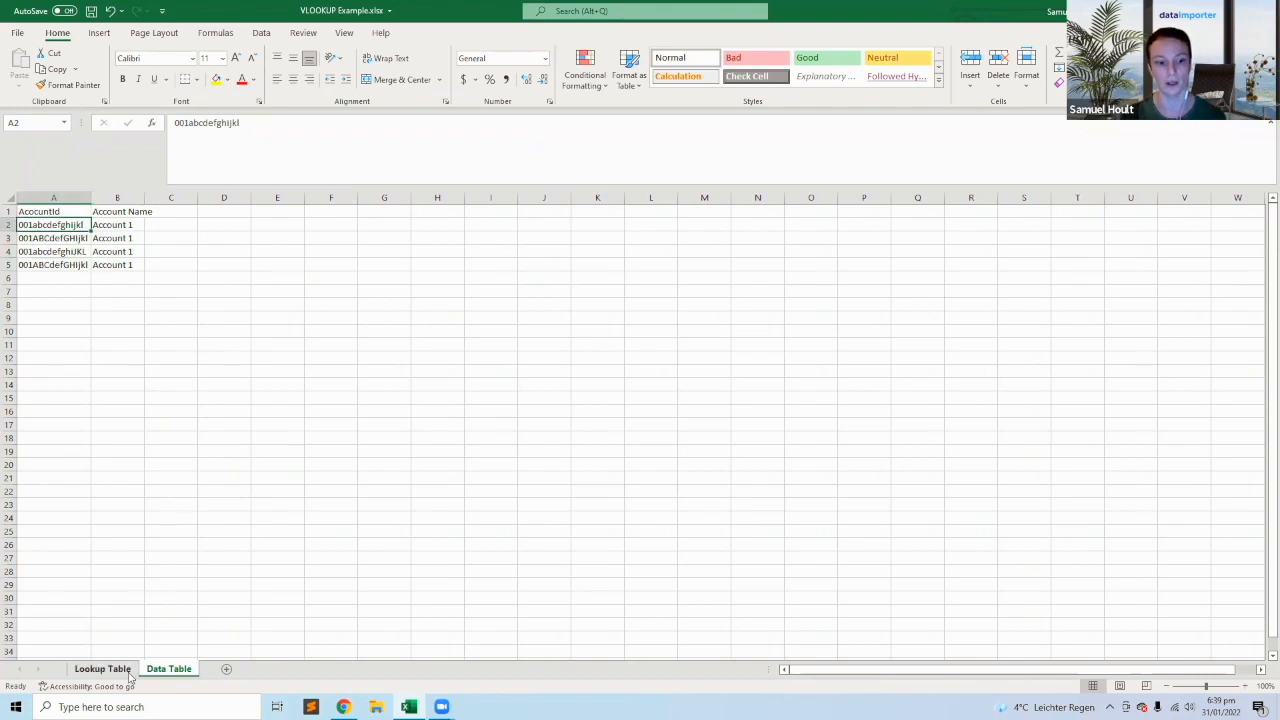
key(Down)
click(63, 226)
click(52, 266)
Inspect the Ids in A2:A5 of the Lookup Table, highlighting the ending characters "ghijkl" of the Id in A2.
click(102, 668)
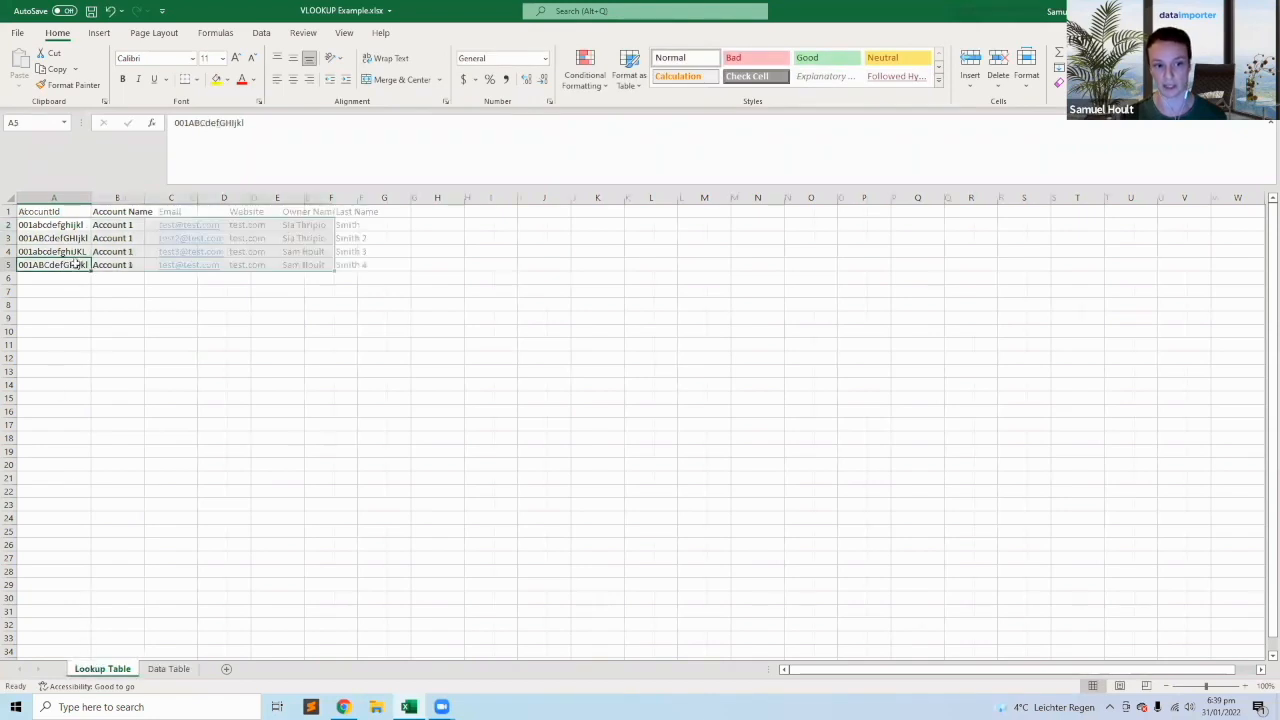
drag(60, 226, 64, 266)
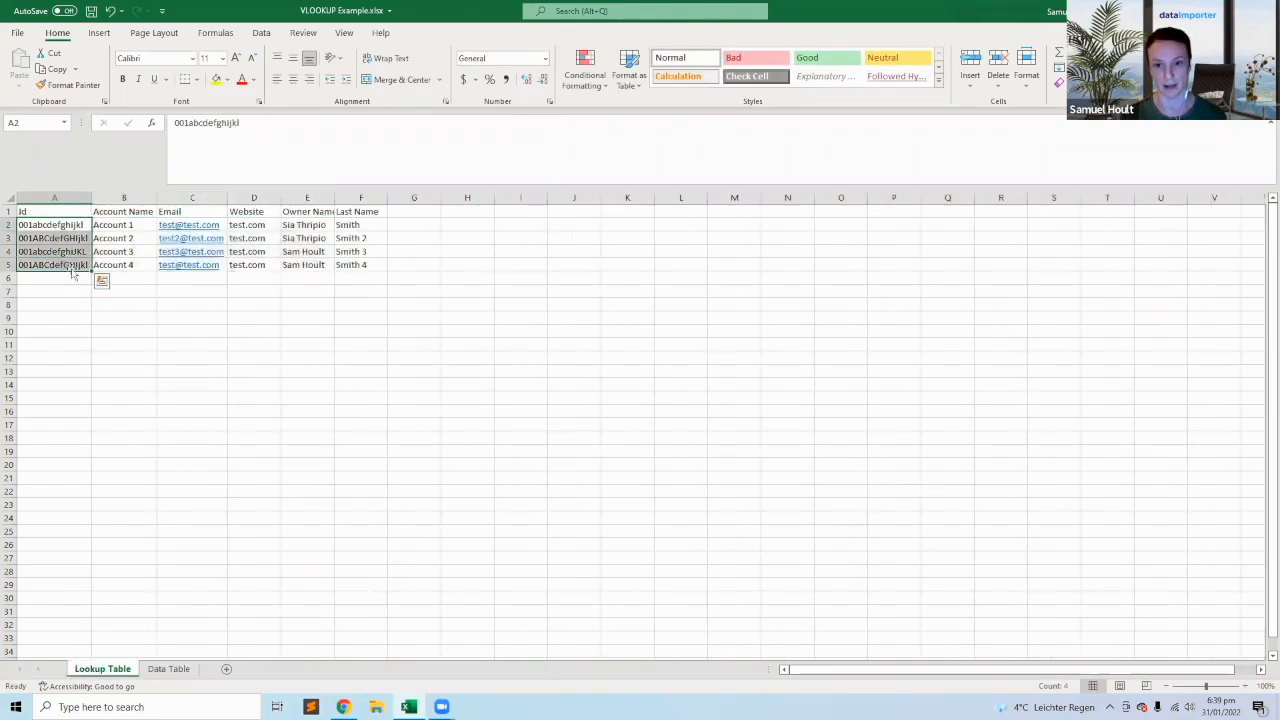
double_click(62, 226)
drag(62, 226, 84, 225)
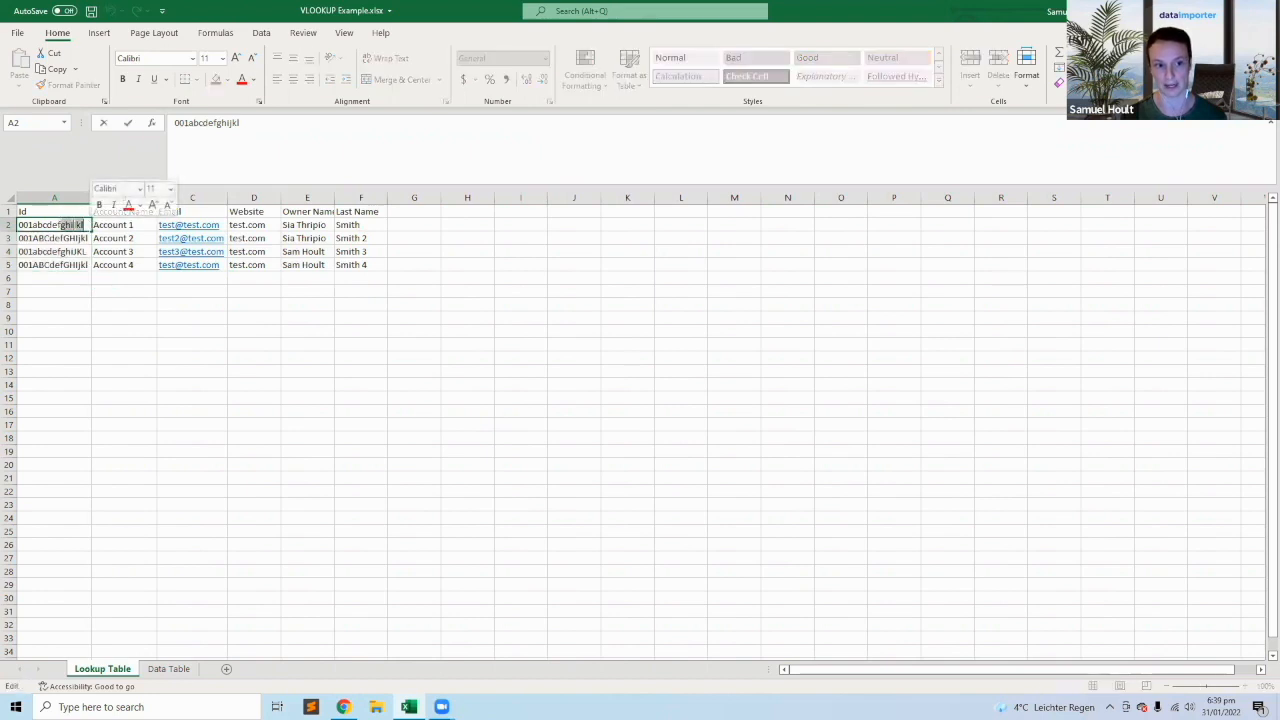
click(64, 226)
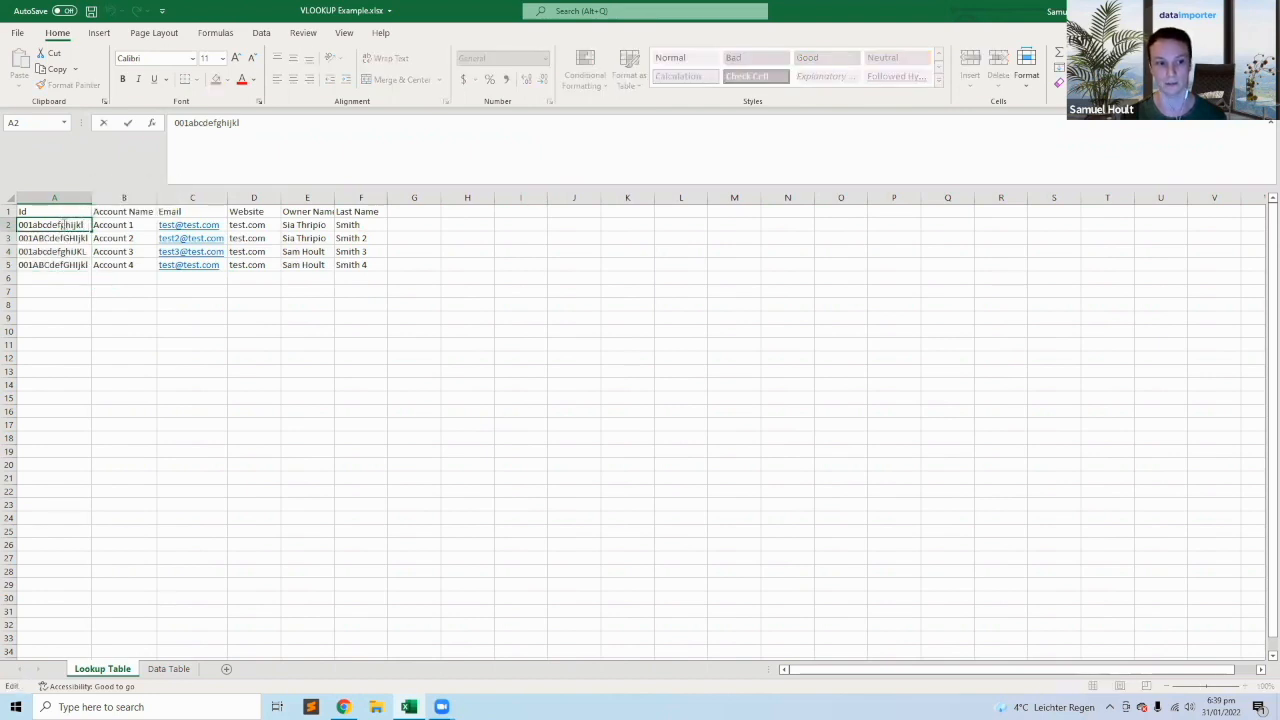
drag(61, 225, 84, 225)
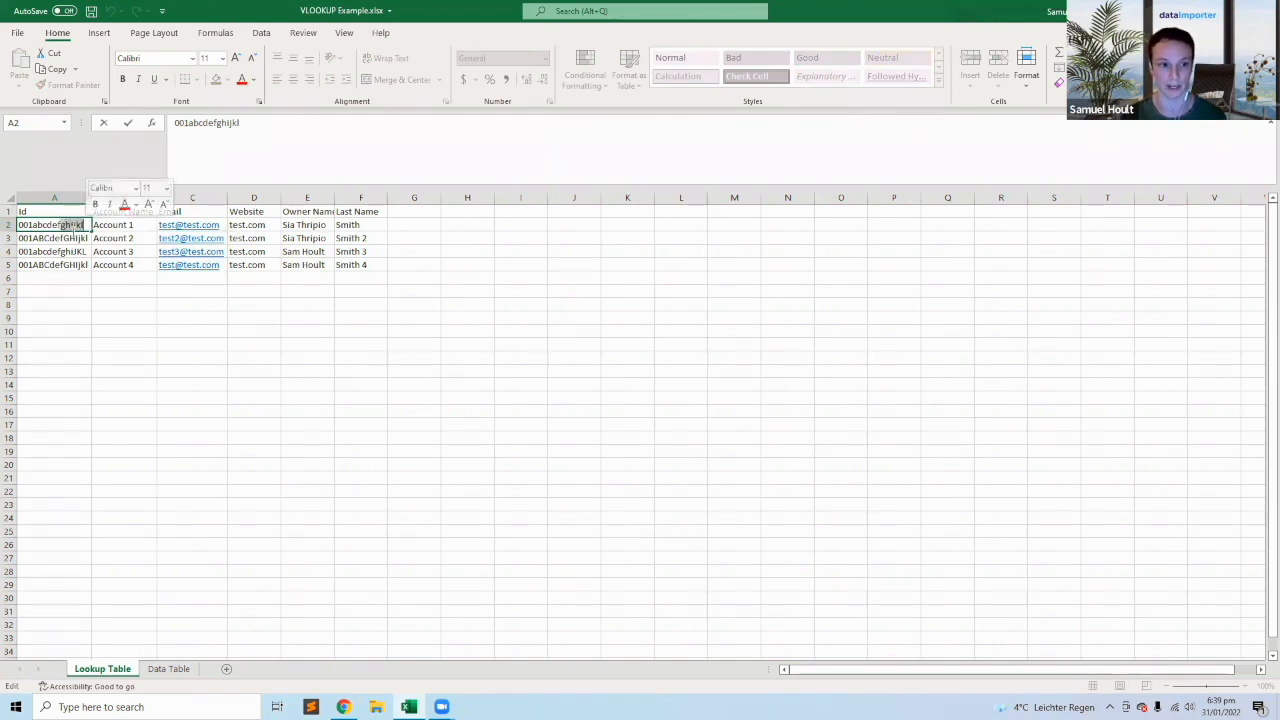
key(Return)
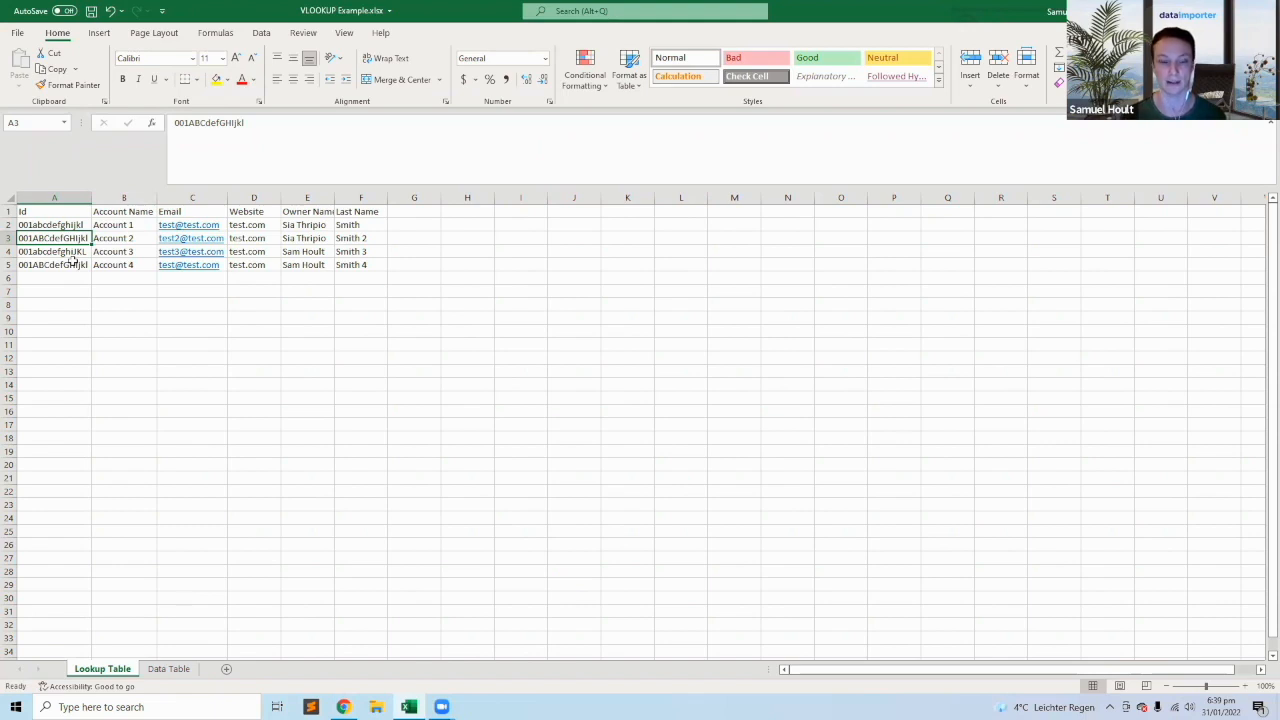
Inspect the VLOOKUP formula in cell B2 of the Data Table, leaving it unedited.
click(168, 668)
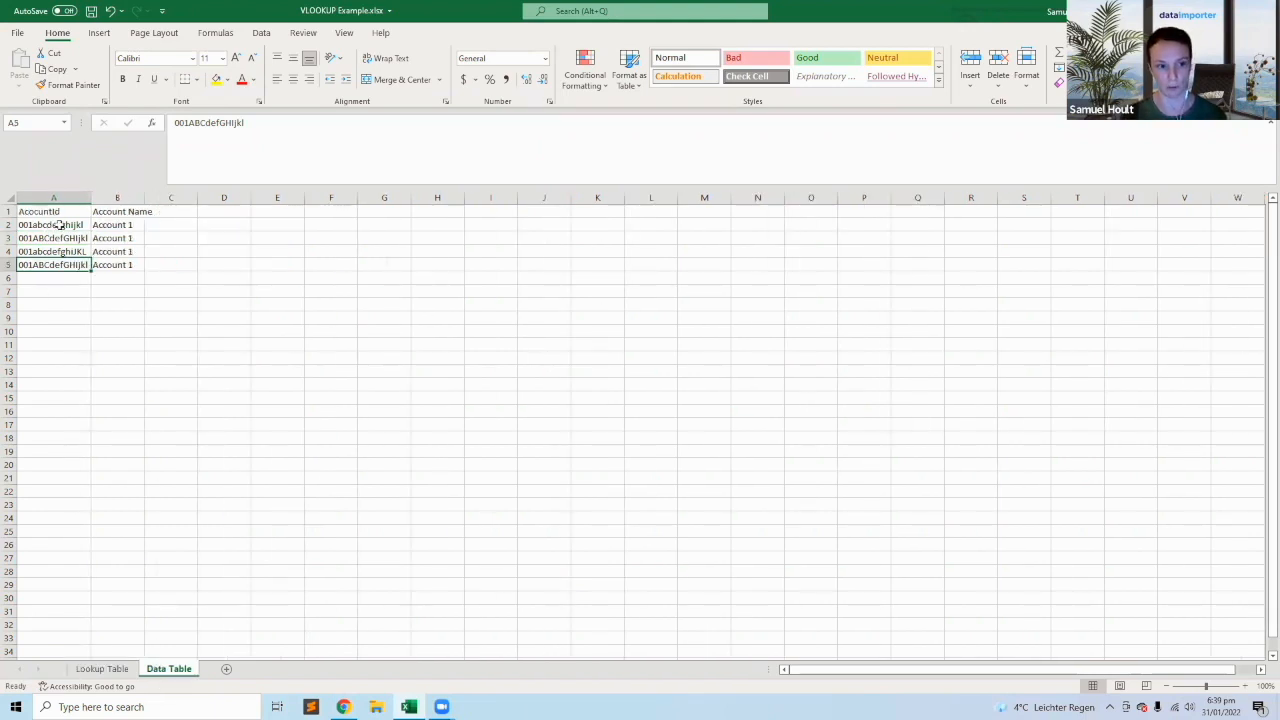
drag(52, 225, 66, 258)
click(112, 225)
drag(380, 122, 170, 122)
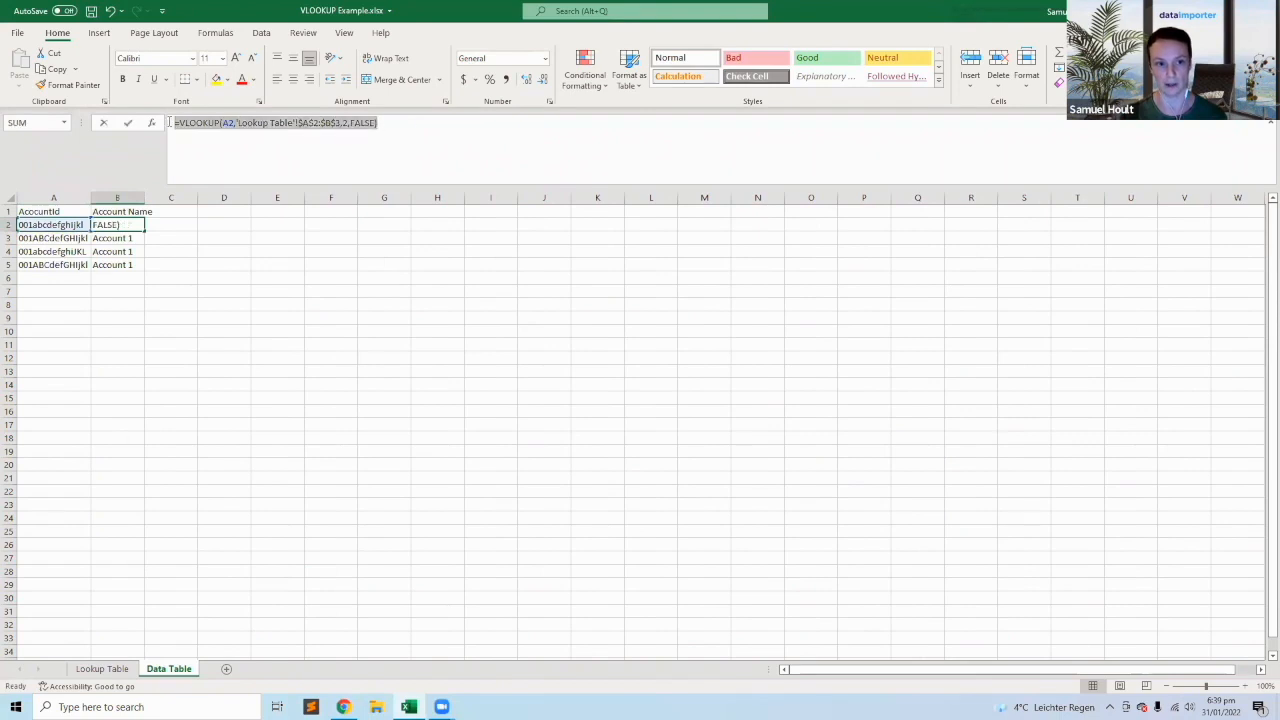
click(422, 137)
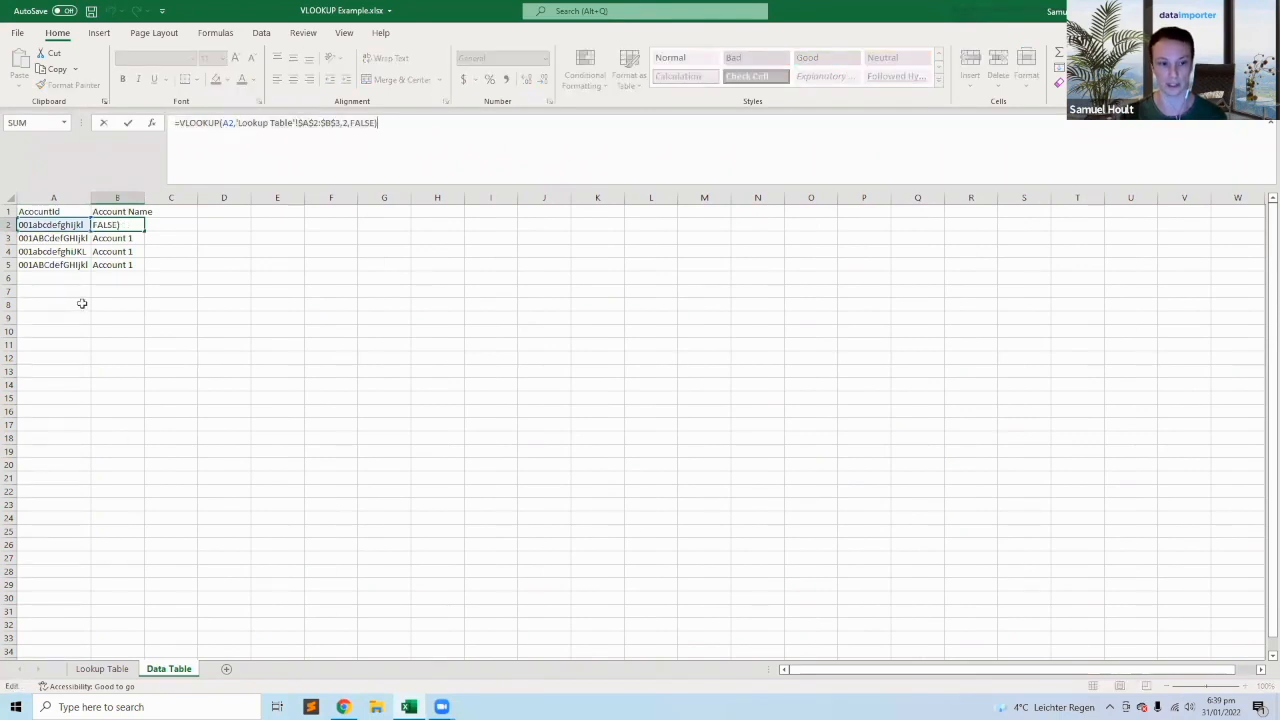
key(Escape)
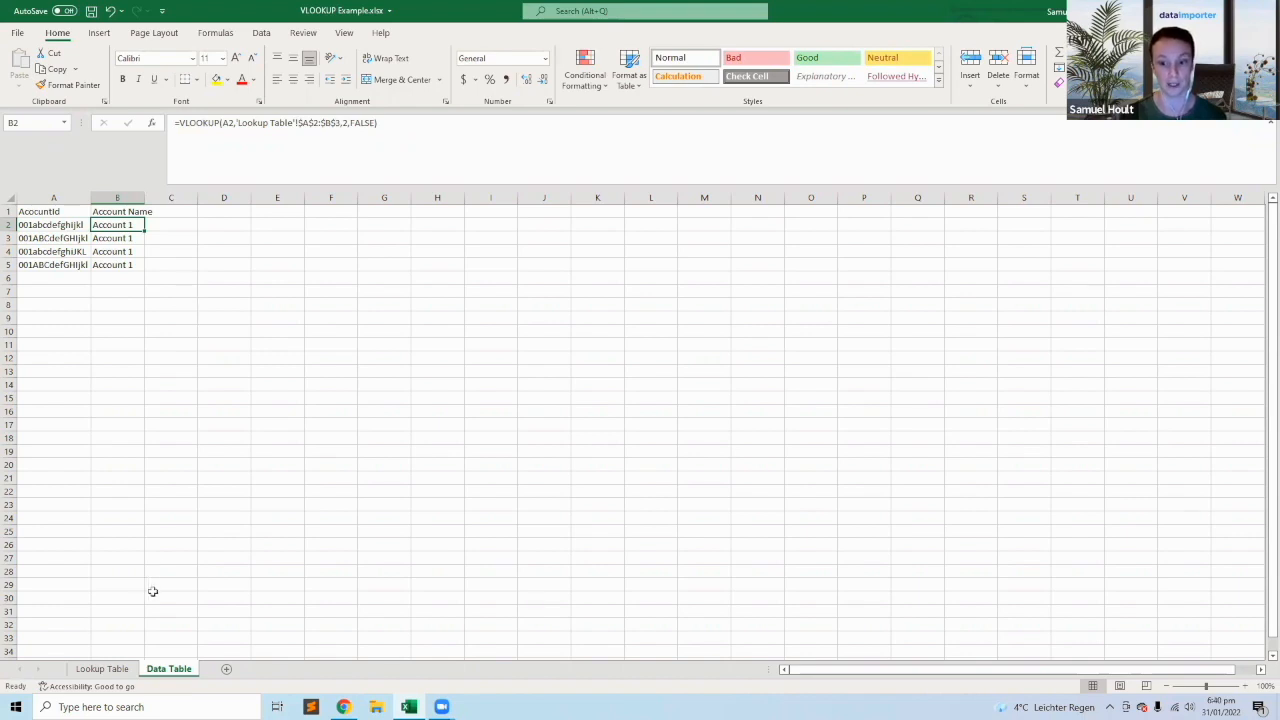
Compare the Data Table's VLOOKUP results and AccountIds in rows 2 to 5 with the first record of the Lookup Table.
click(108, 238)
drag(117, 226, 119, 265)
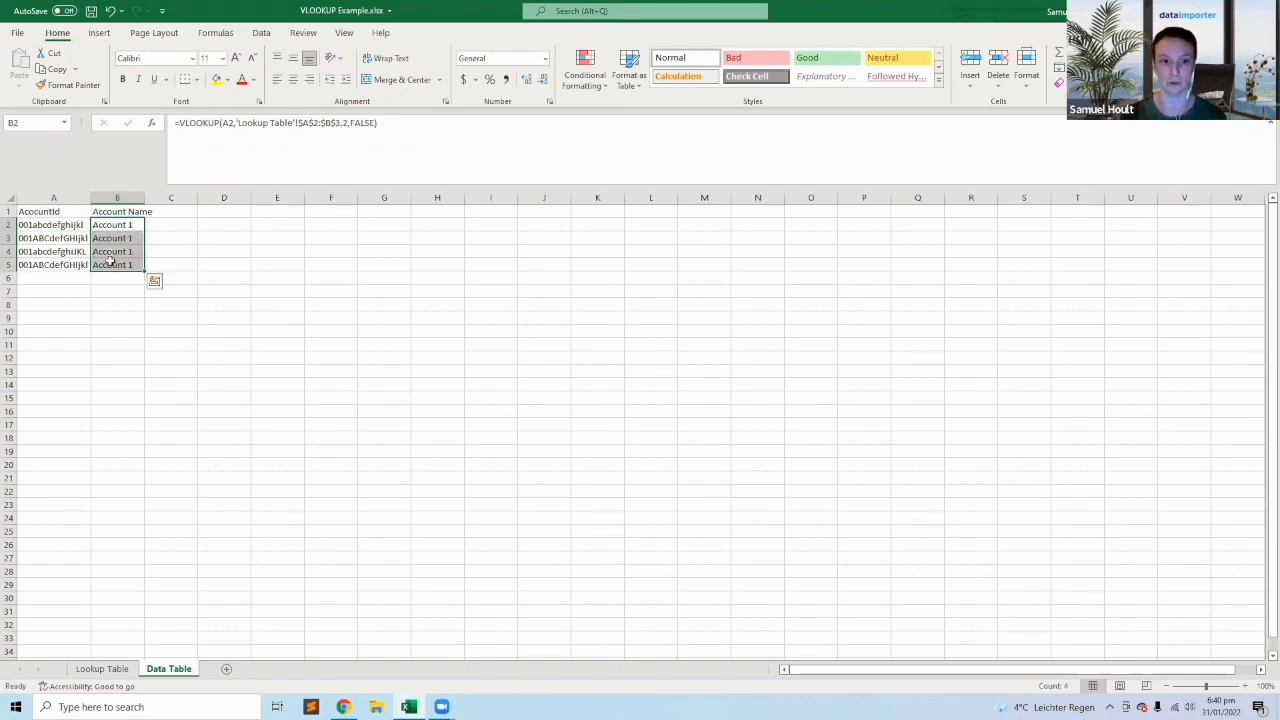
drag(56, 225, 60, 265)
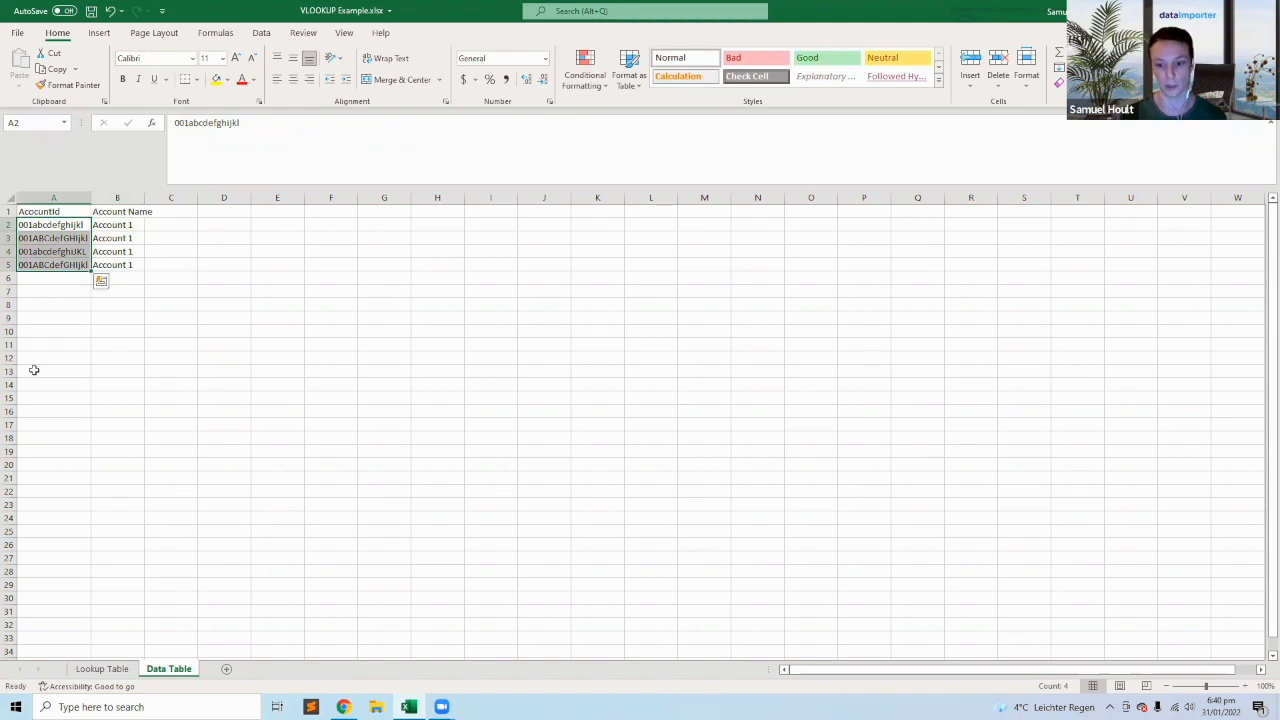
click(102, 668)
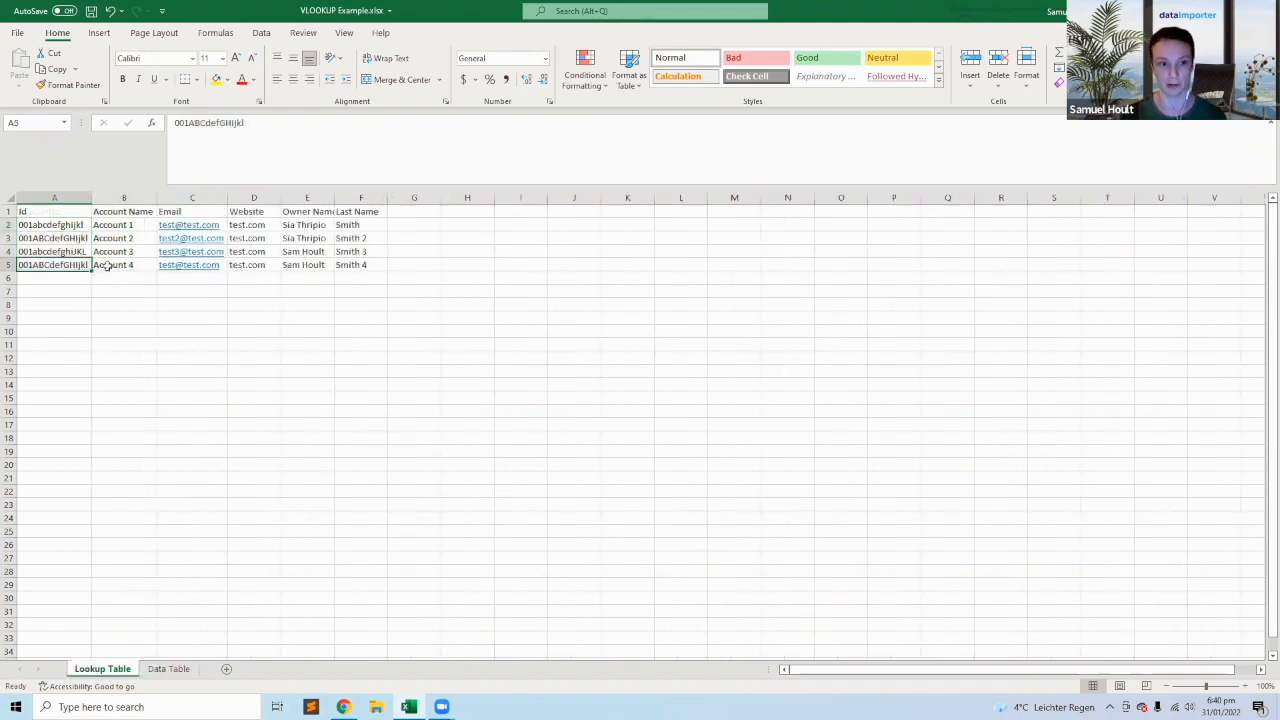
drag(60, 225, 376, 219)
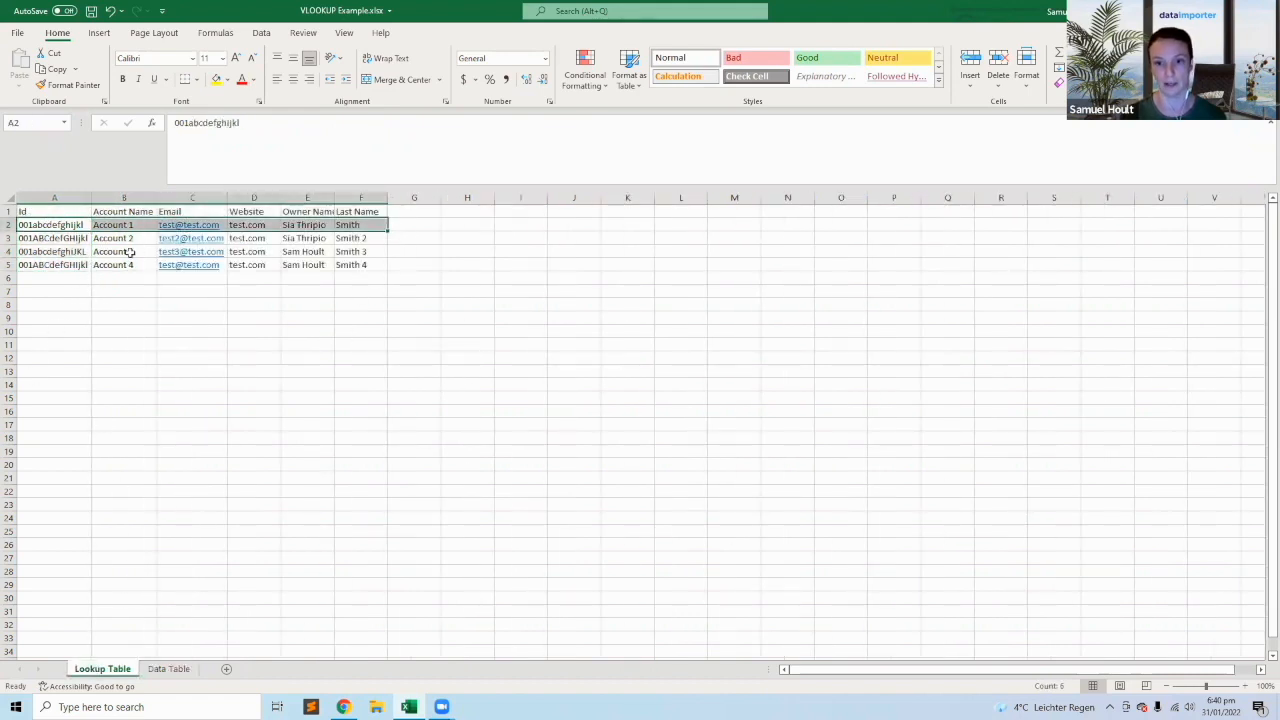
drag(63, 218, 348, 224)
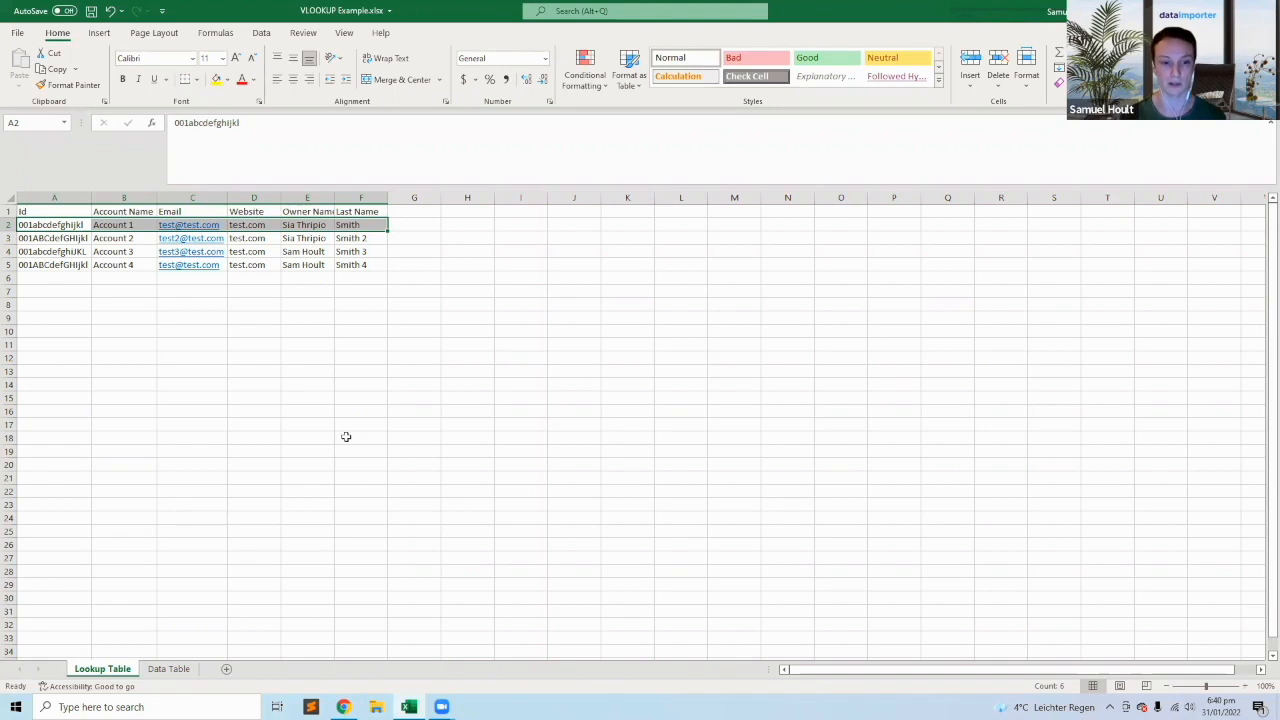
Review the Data Table range A1:B5 and its VLOOKUP results in B2:B5.
click(168, 668)
click(68, 207)
drag(68, 205, 132, 267)
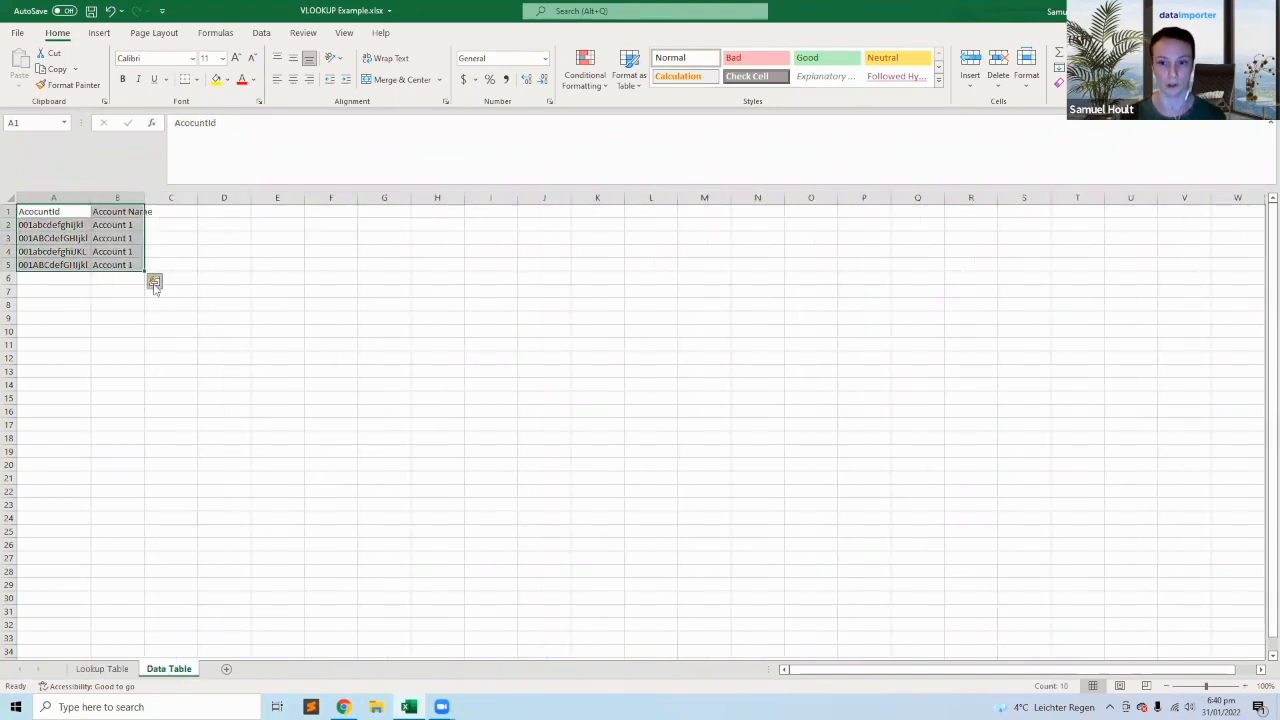
drag(110, 225, 111, 268)
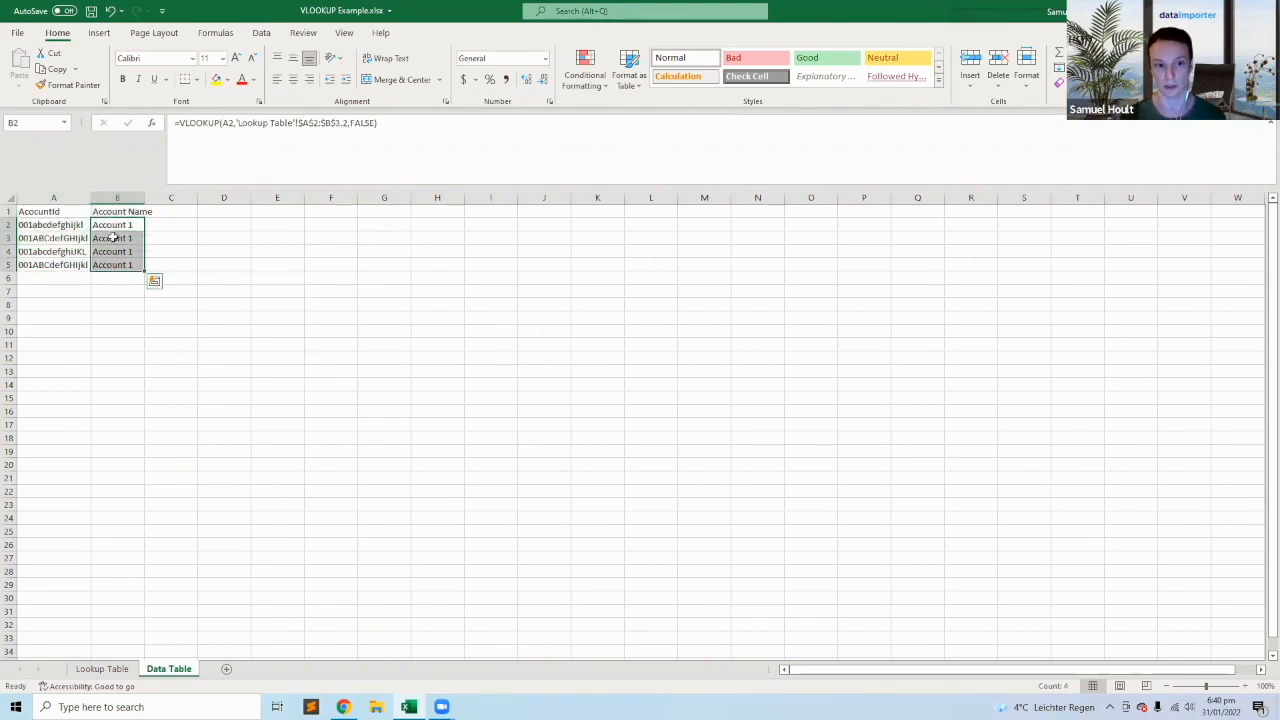
Recheck the Lookup Table's Ids in A2:A5, the full Id text in A2 and the record range A2:F5.
key(ctrl+Page_Up)
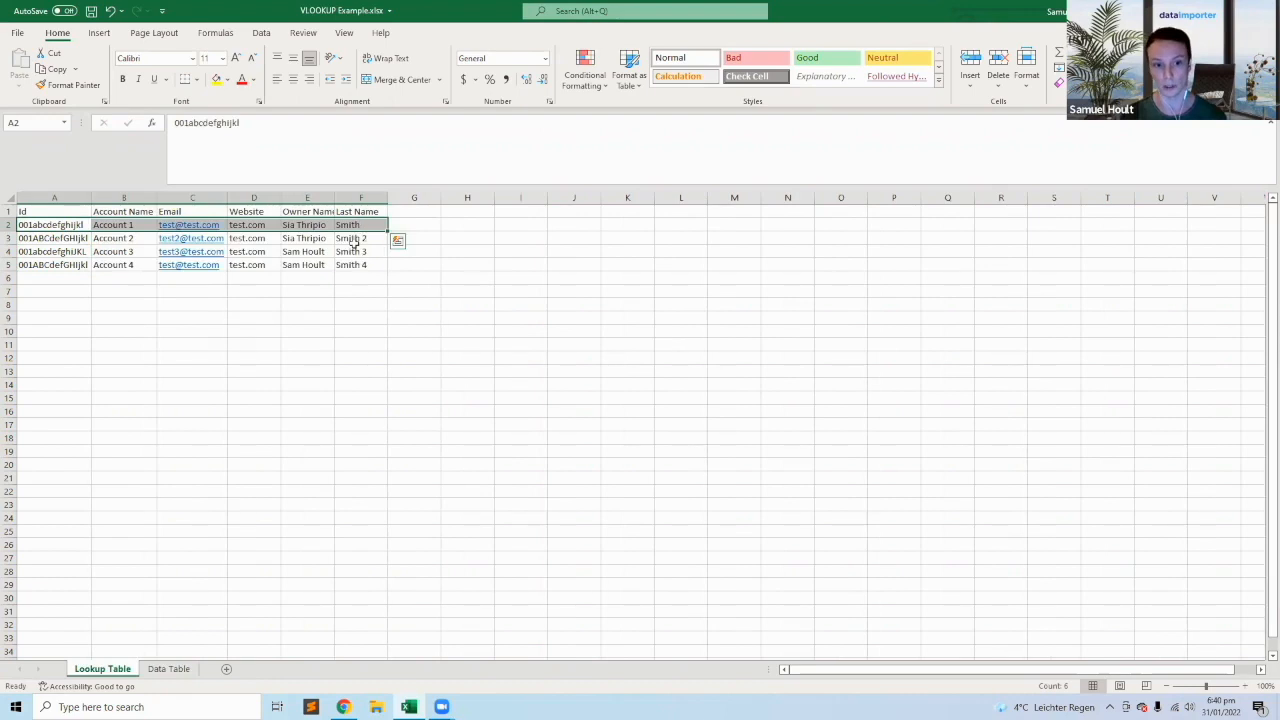
click(343, 252)
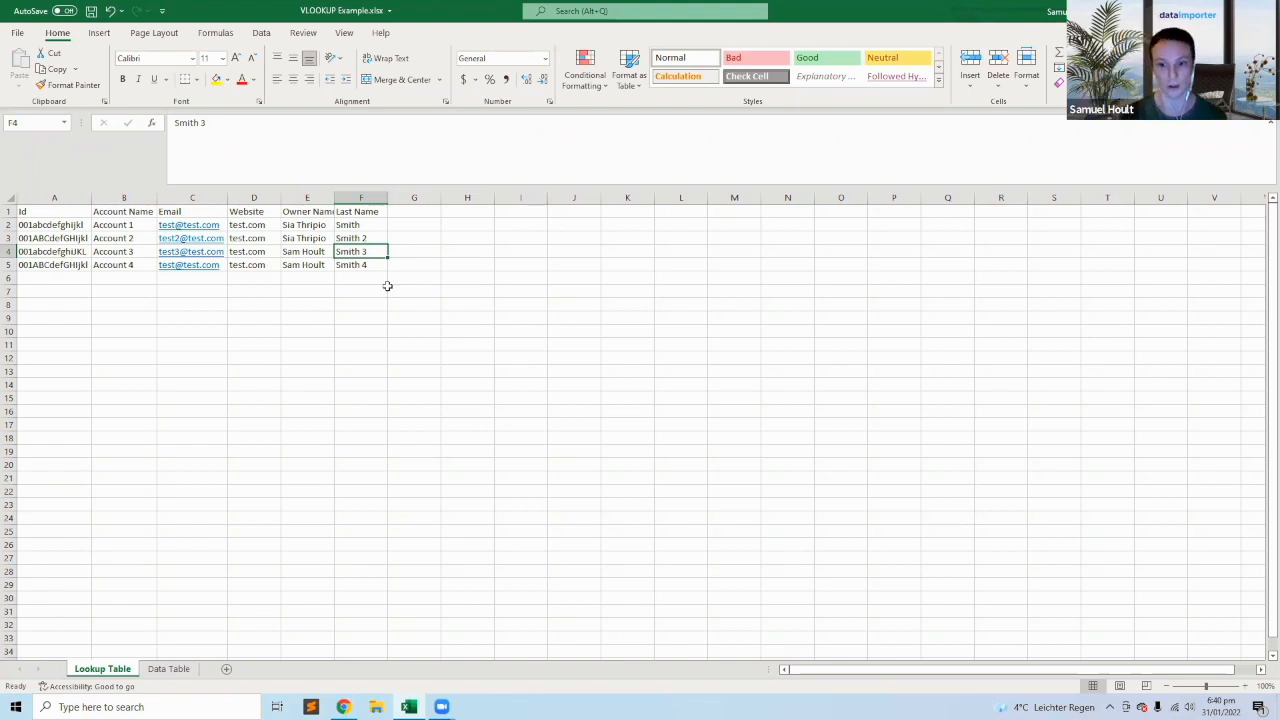
click(60, 220)
drag(80, 221, 78, 268)
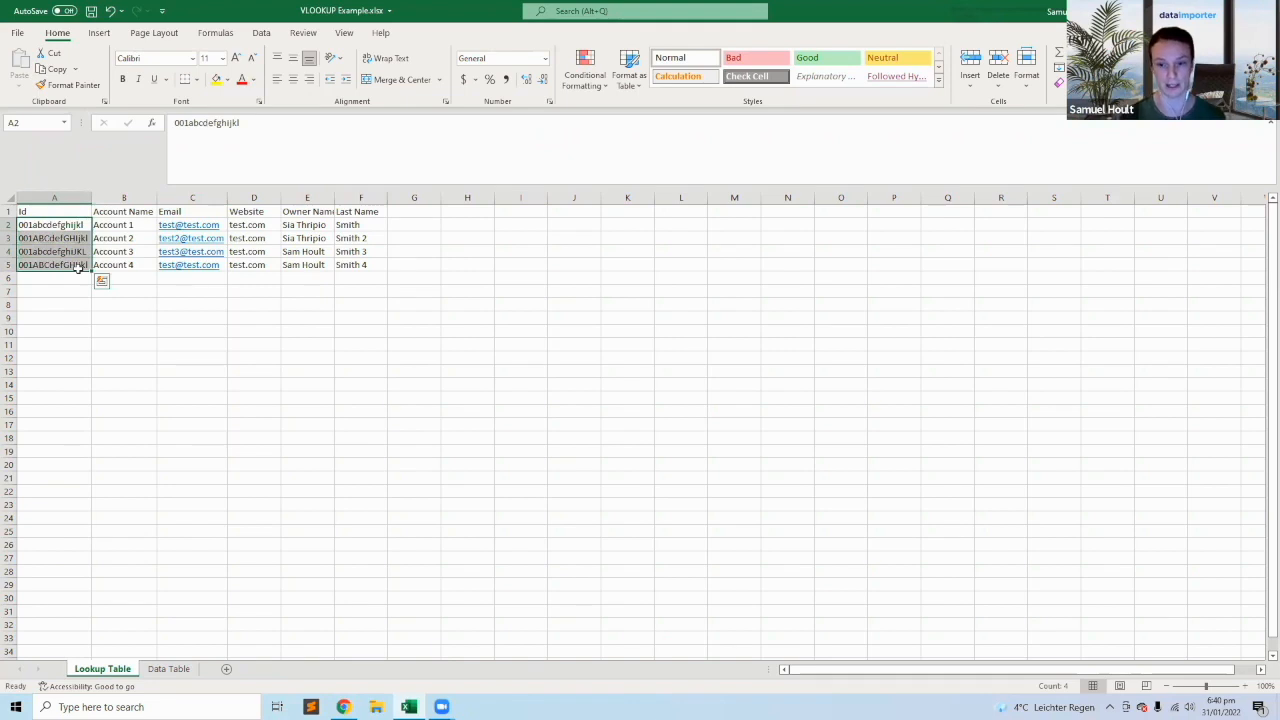
click(306, 143)
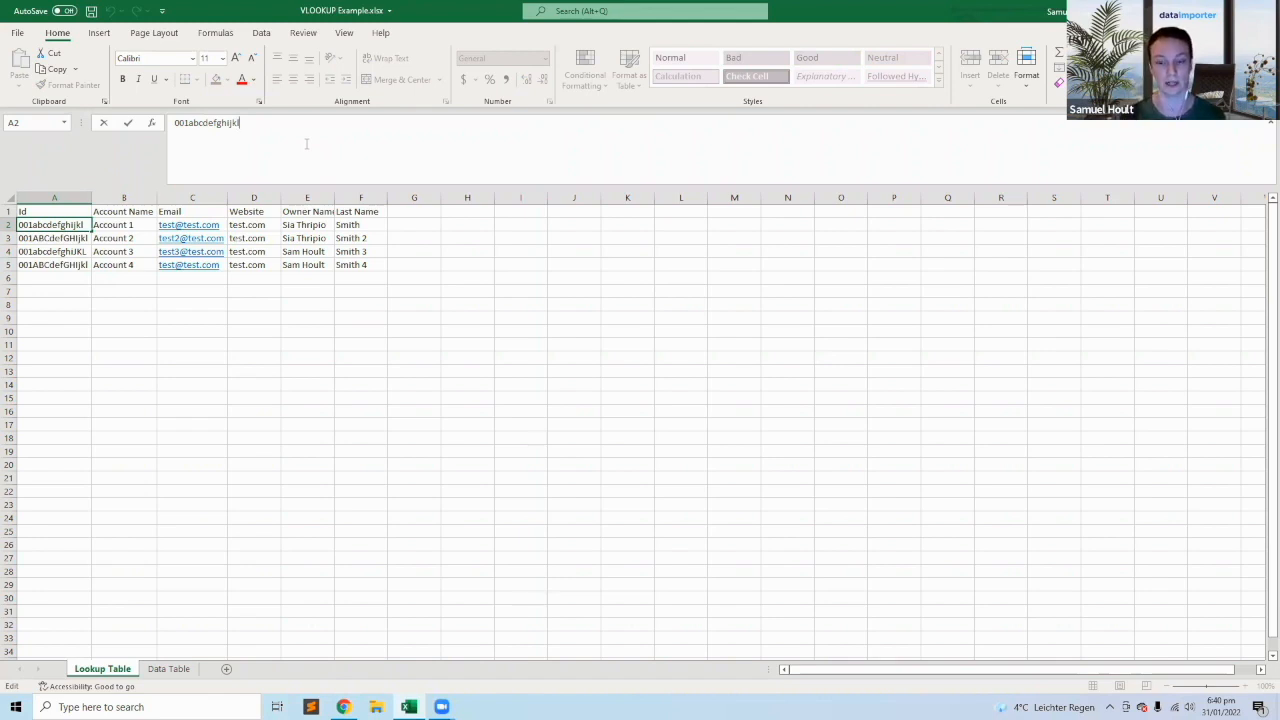
key(Escape)
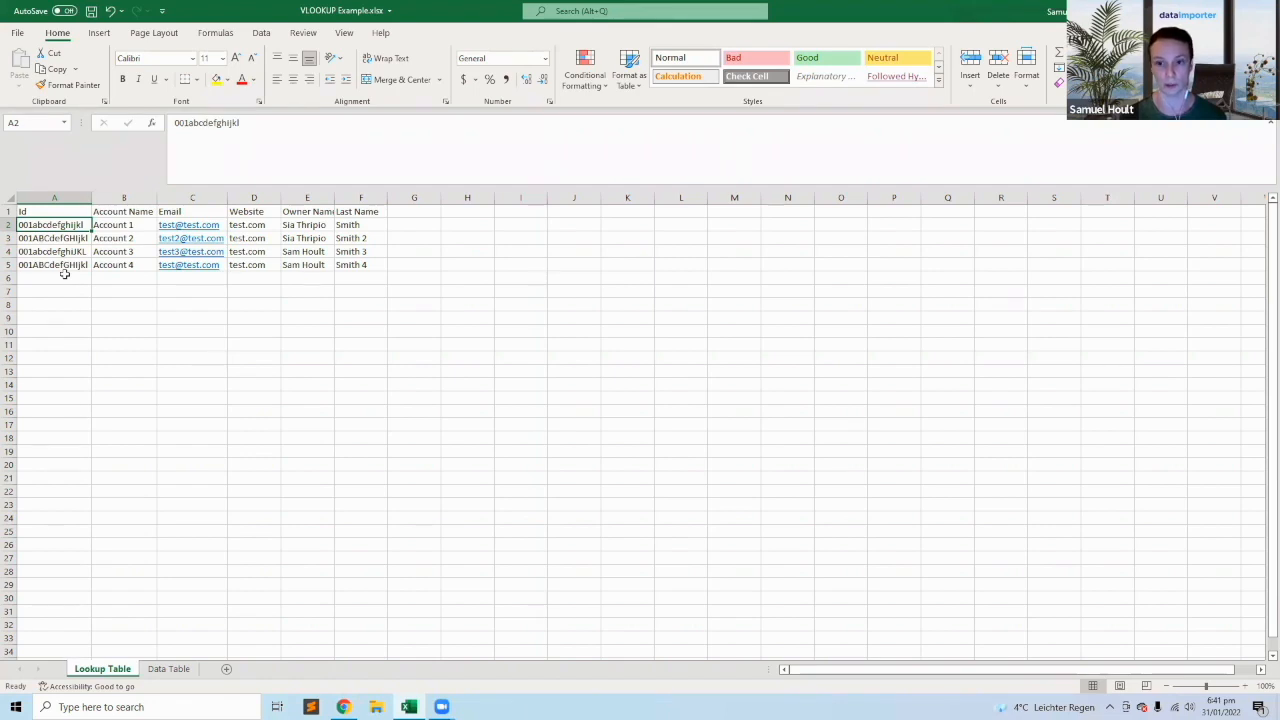
drag(74, 222, 345, 265)
click(344, 265)
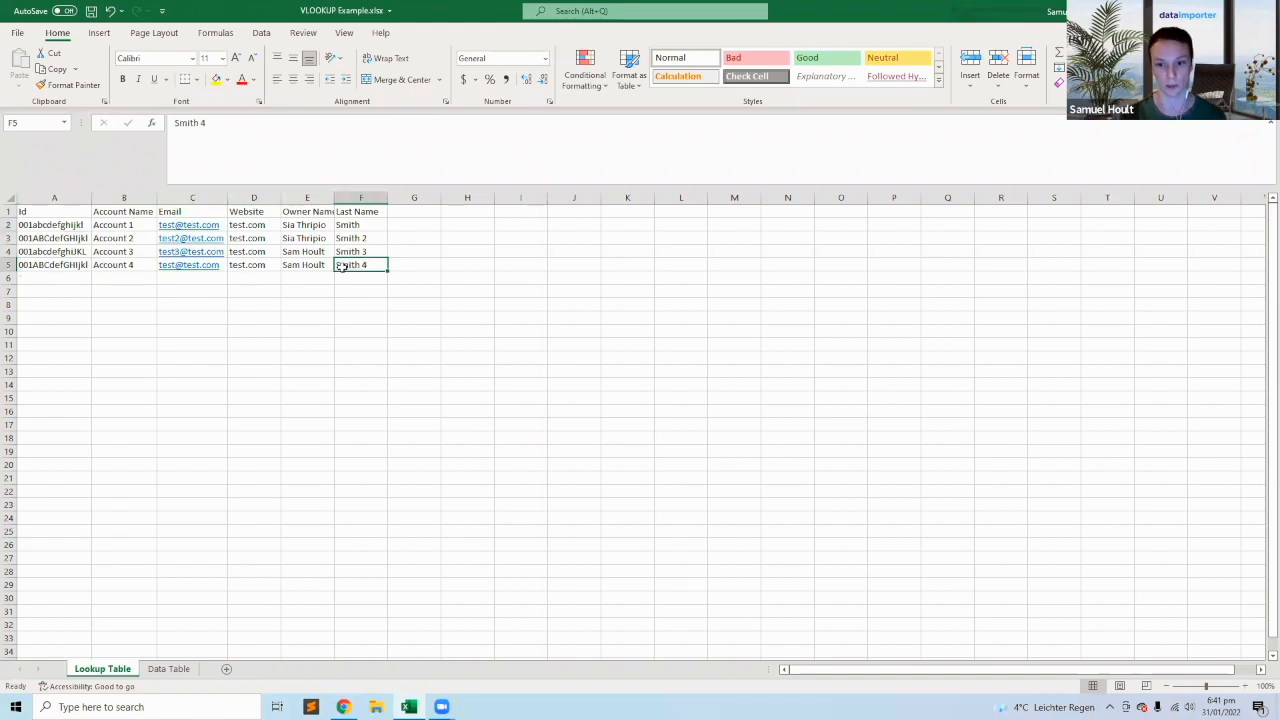
Review the first Id in A2 and the full record range A1:F5 of the Lookup Table.
click(72, 226)
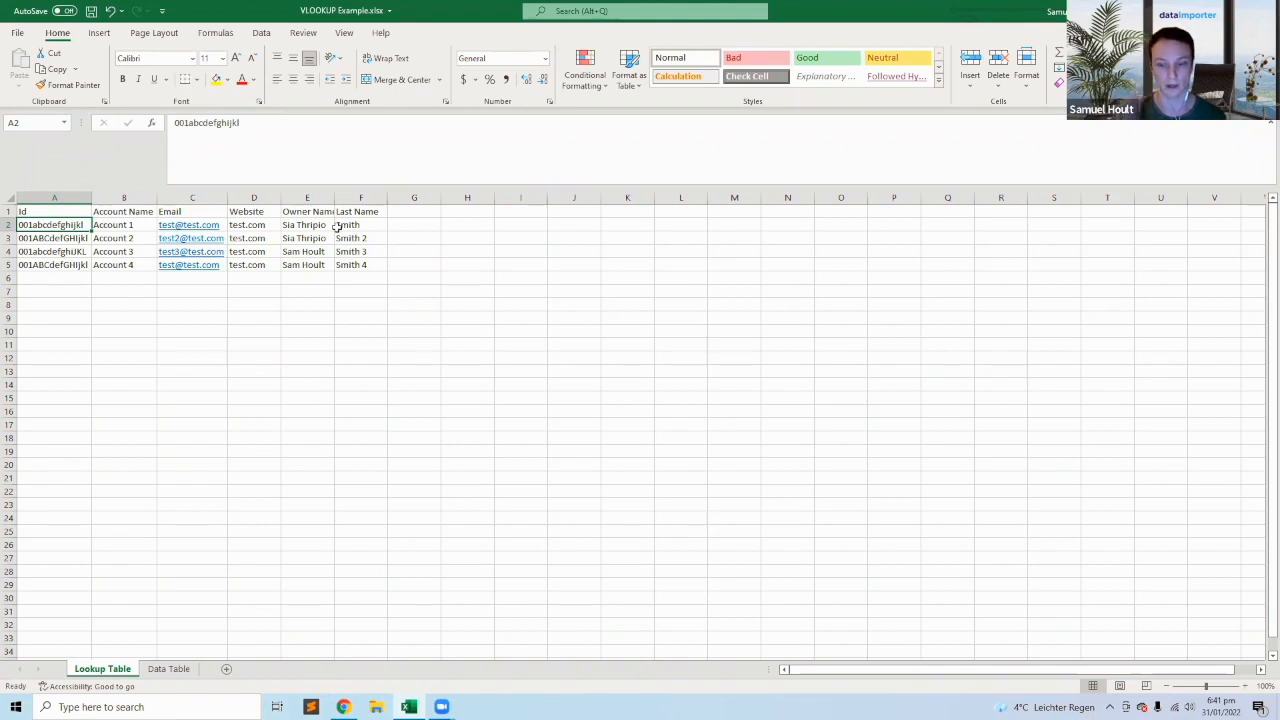
drag(358, 264, 62, 213)
click(60, 212)
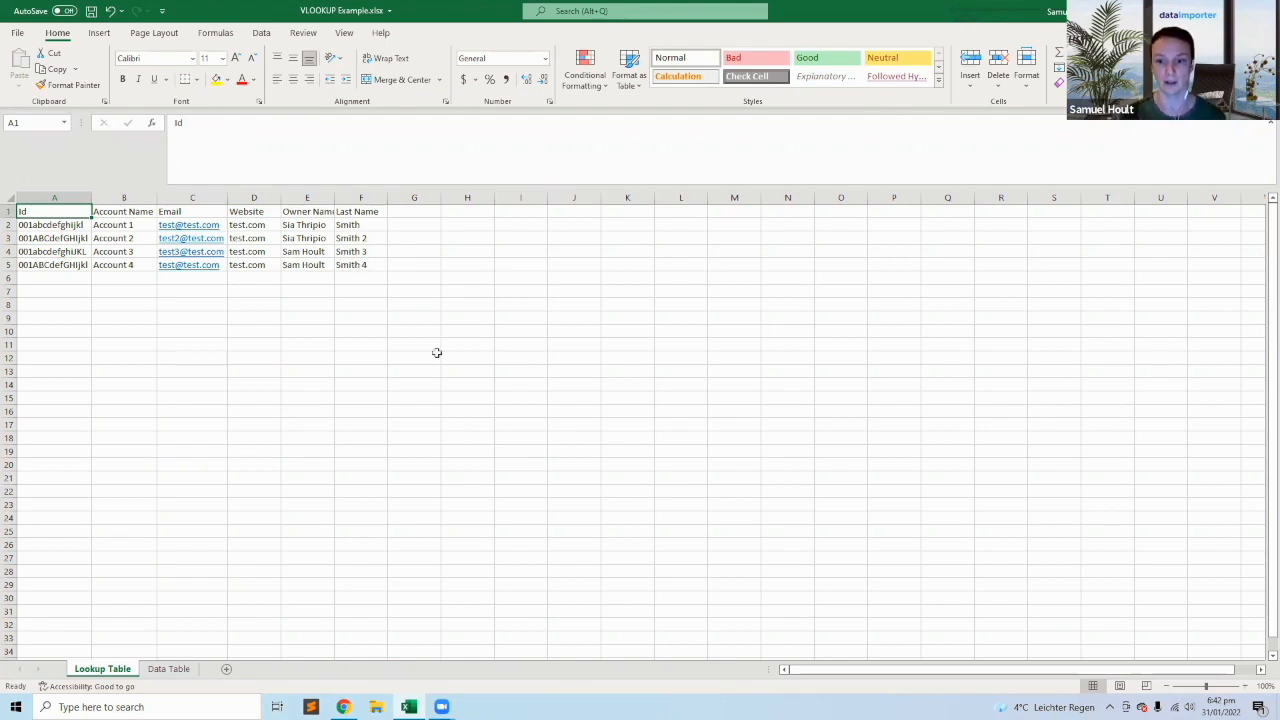
Switch to Salesforce in Chrome and open the Edge Communications account from the All Accounts list.
click(344, 707)
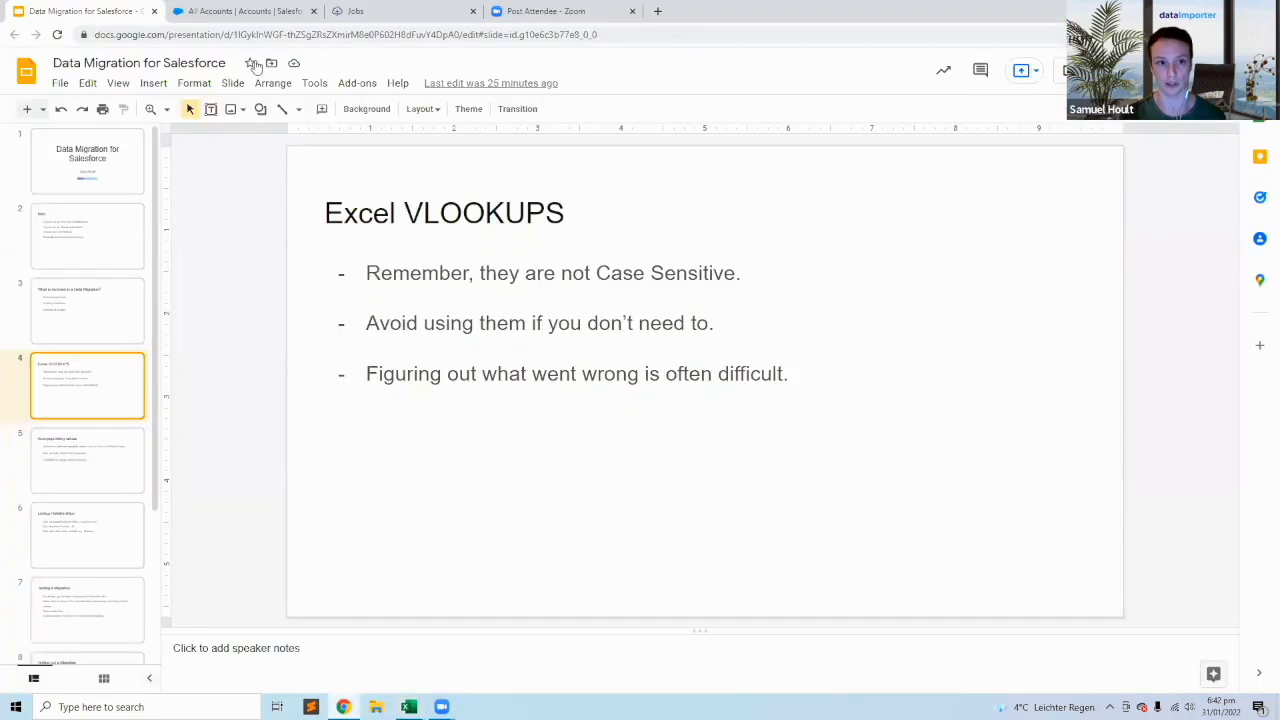
click(257, 14)
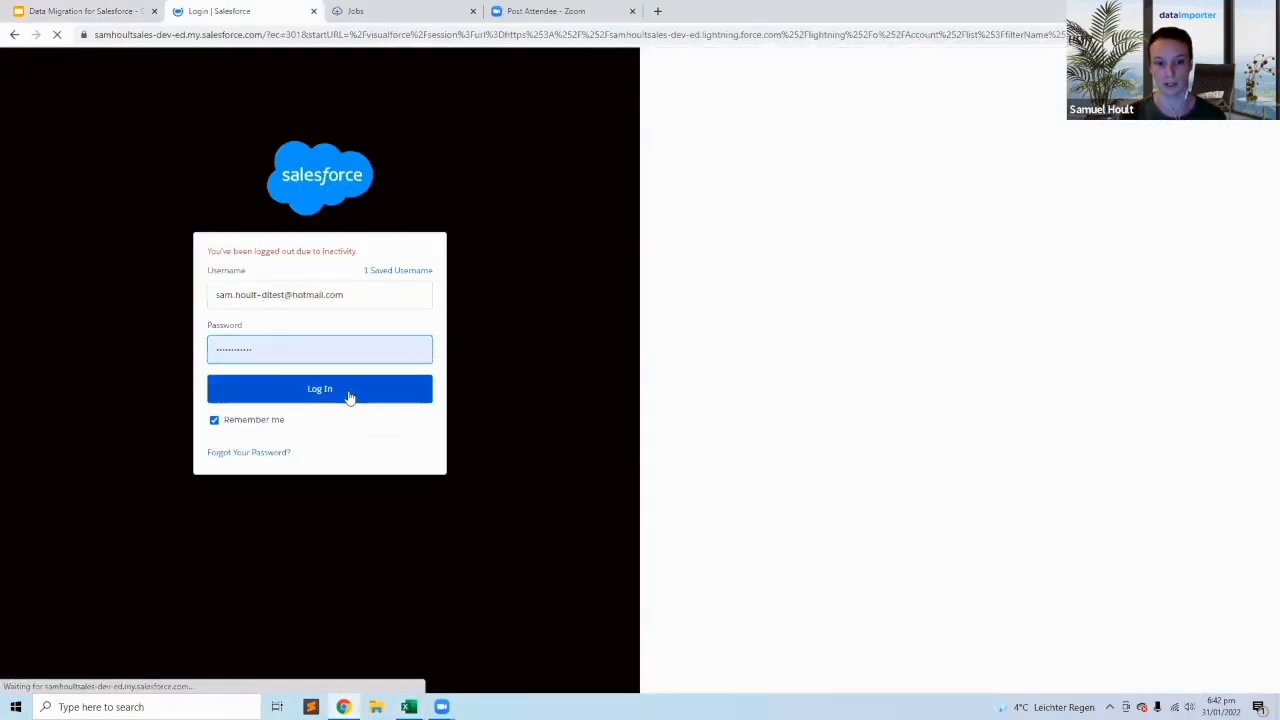
click(349, 395)
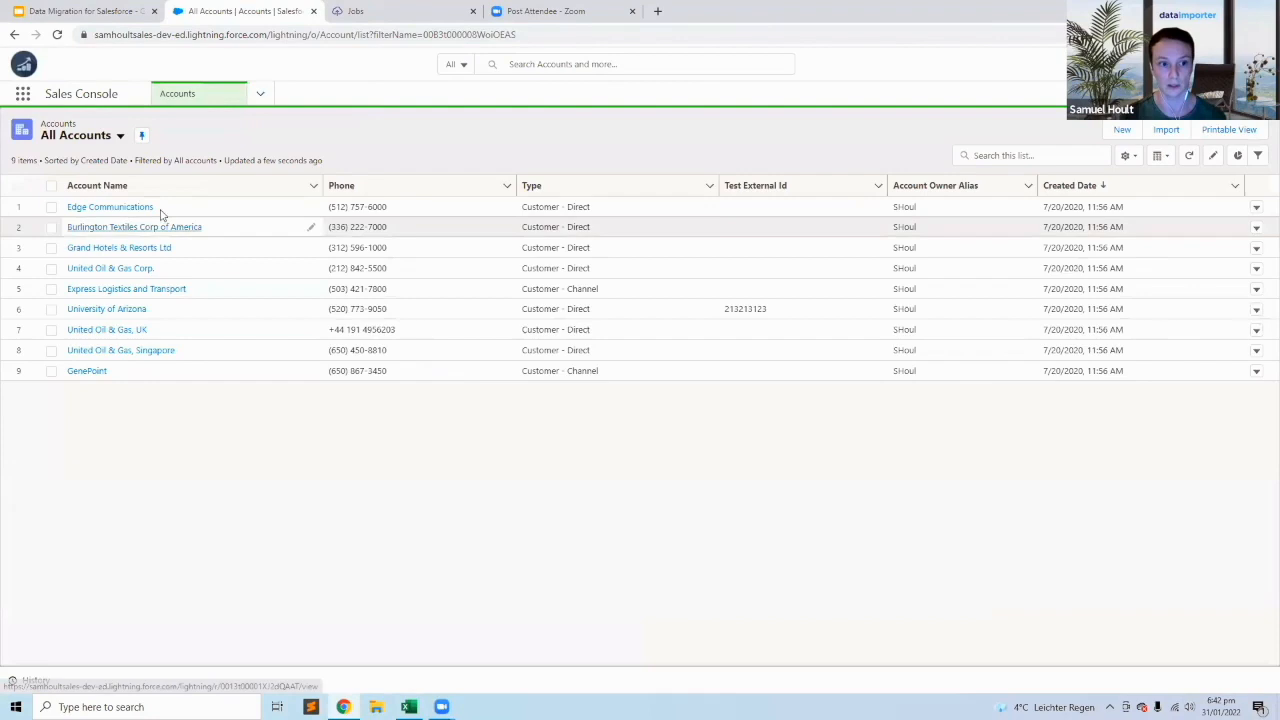
click(152, 208)
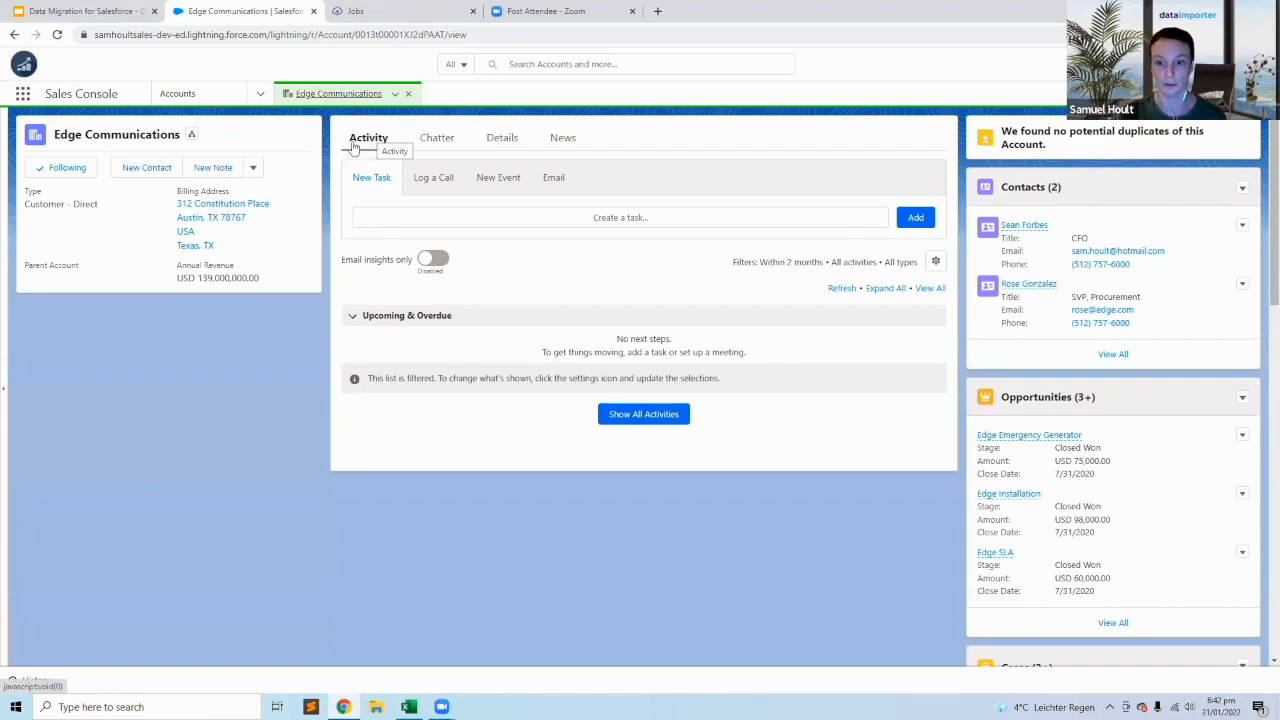
Examine the record Id within the Edge Communications account's URL, highlighting only the Id portion.
drag(356, 35, 445, 37)
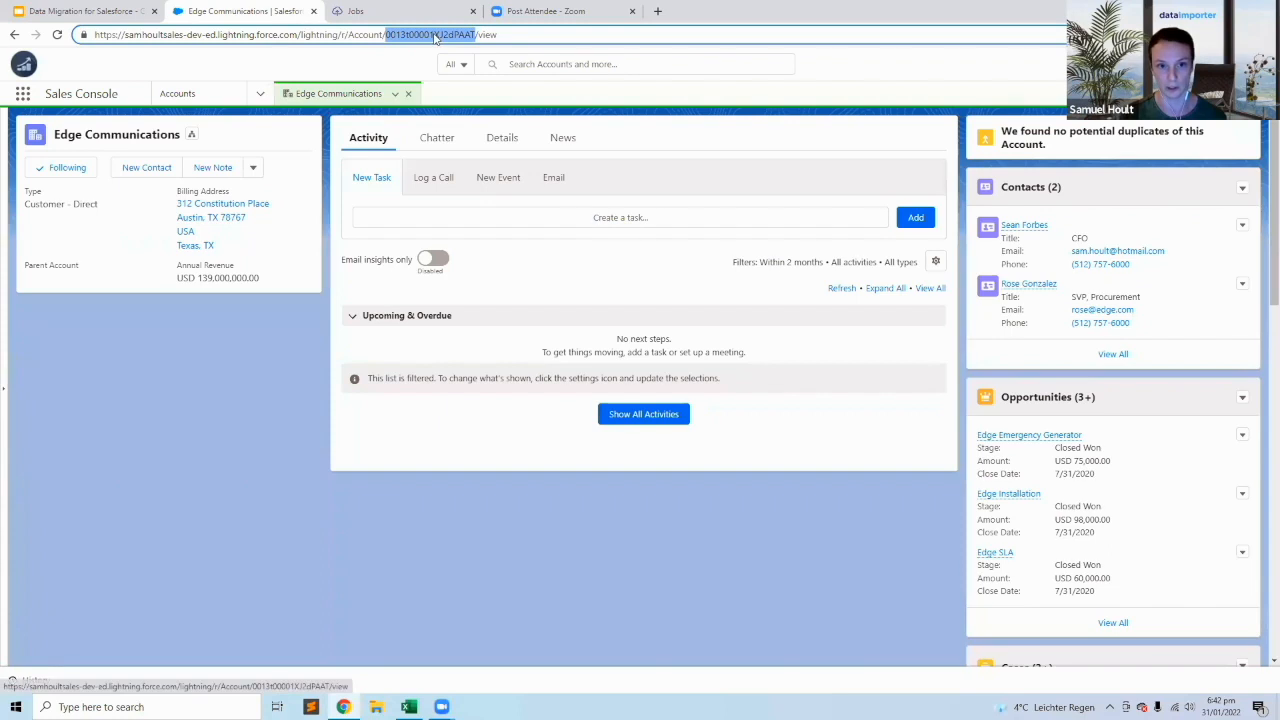
click(475, 34)
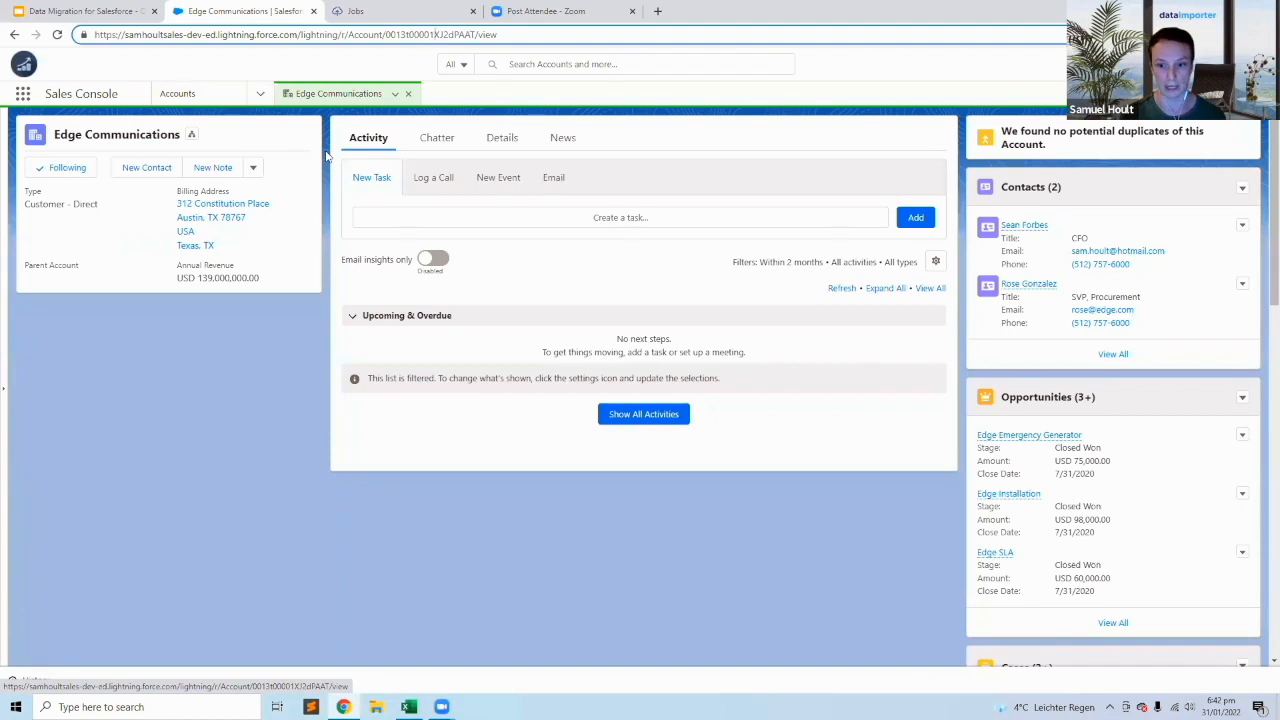
drag(386, 34, 476, 34)
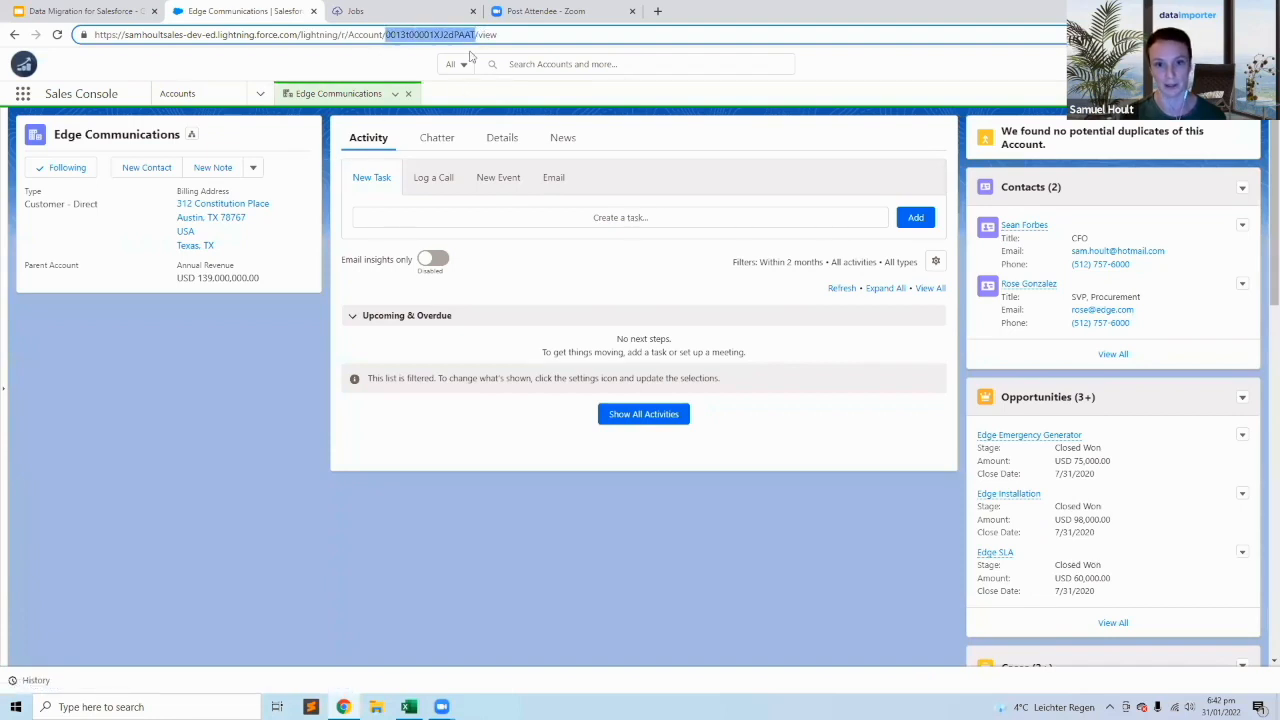
click(281, 344)
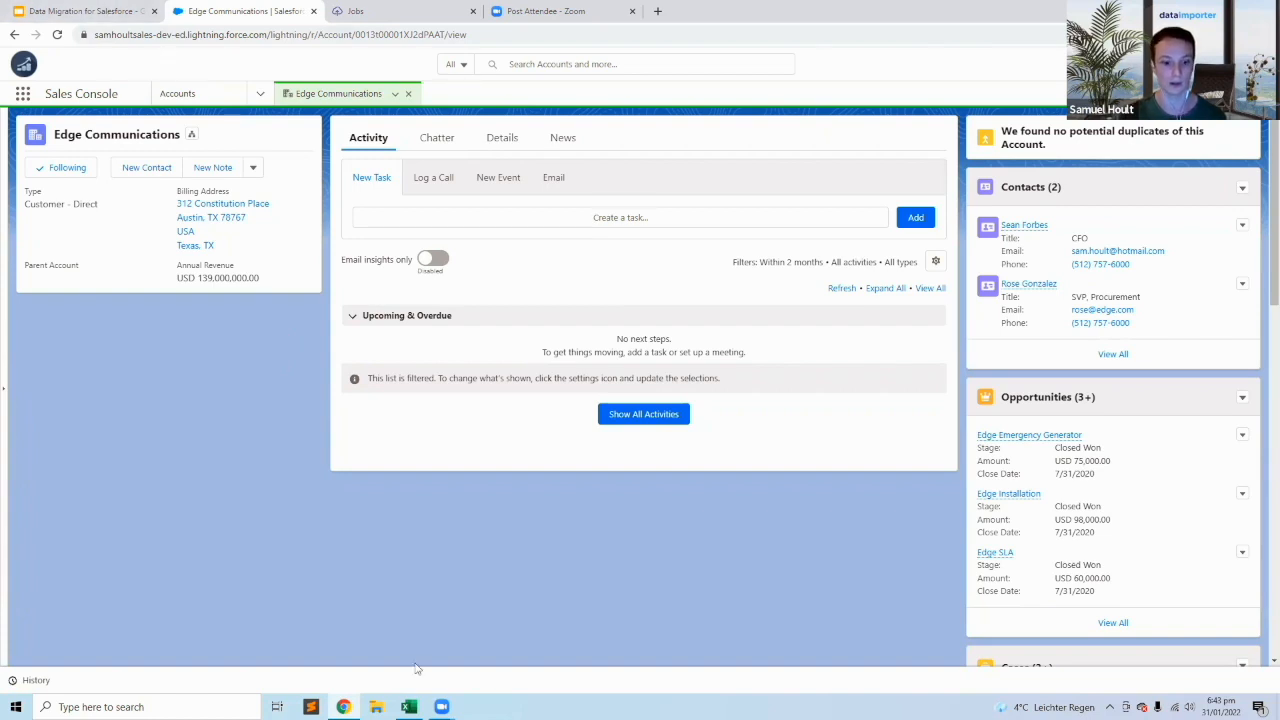
Return to the Excel workbook and review the range A1:B5 on the Data Table sheet.
click(409, 707)
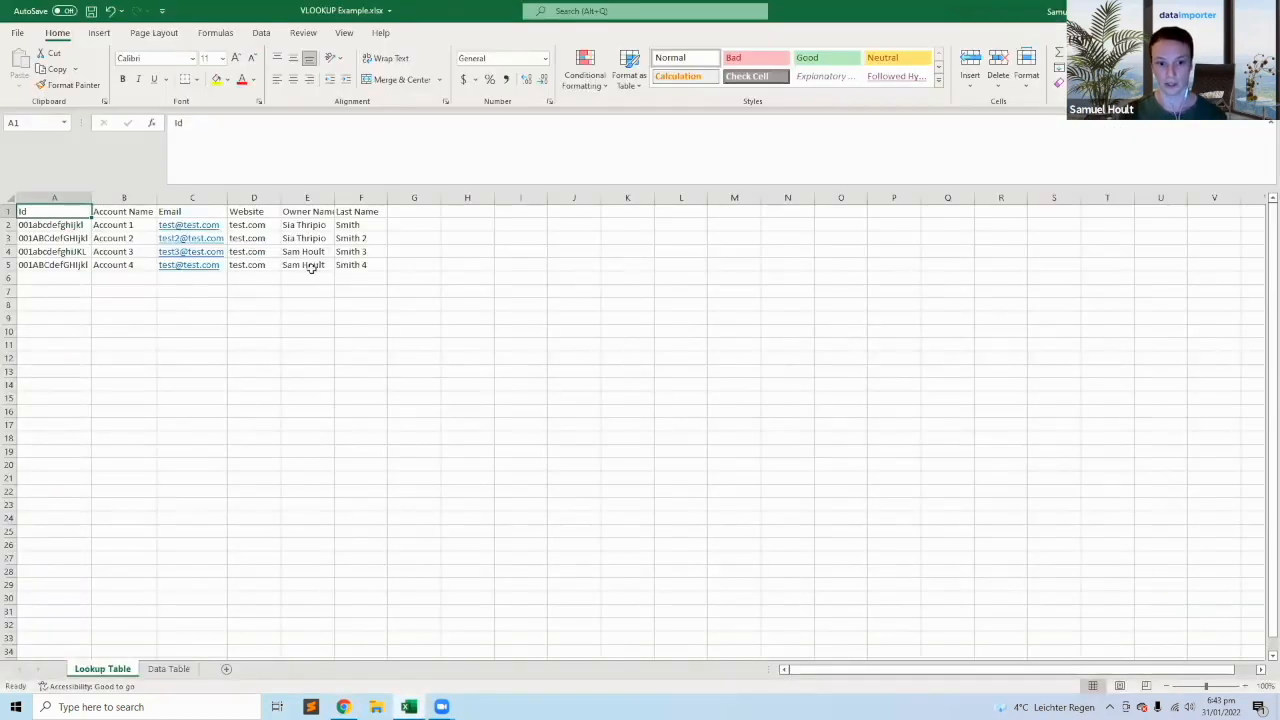
click(168, 668)
drag(57, 211, 130, 272)
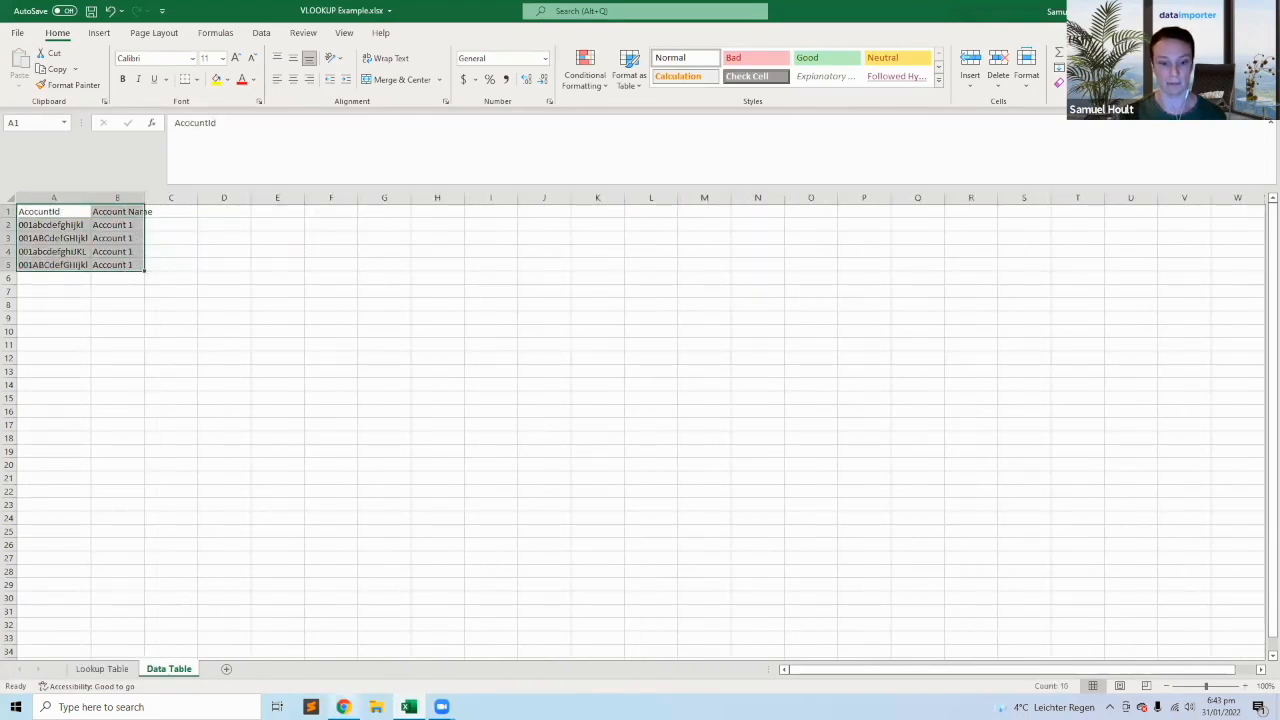
Switch to the Data Migration for Salesforce presentation in Chrome and present the Excel VLOOKUPS slide full screen.
click(343, 705)
click(97, 17)
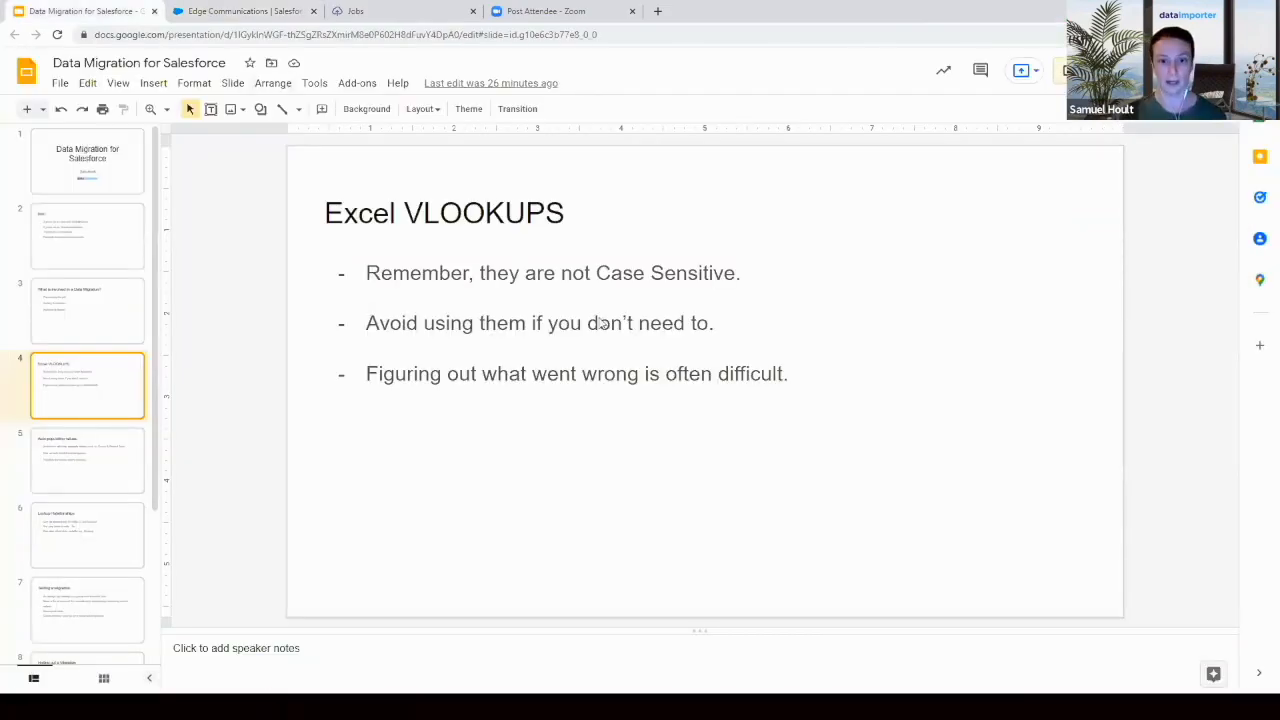
key(ctrl+F5)
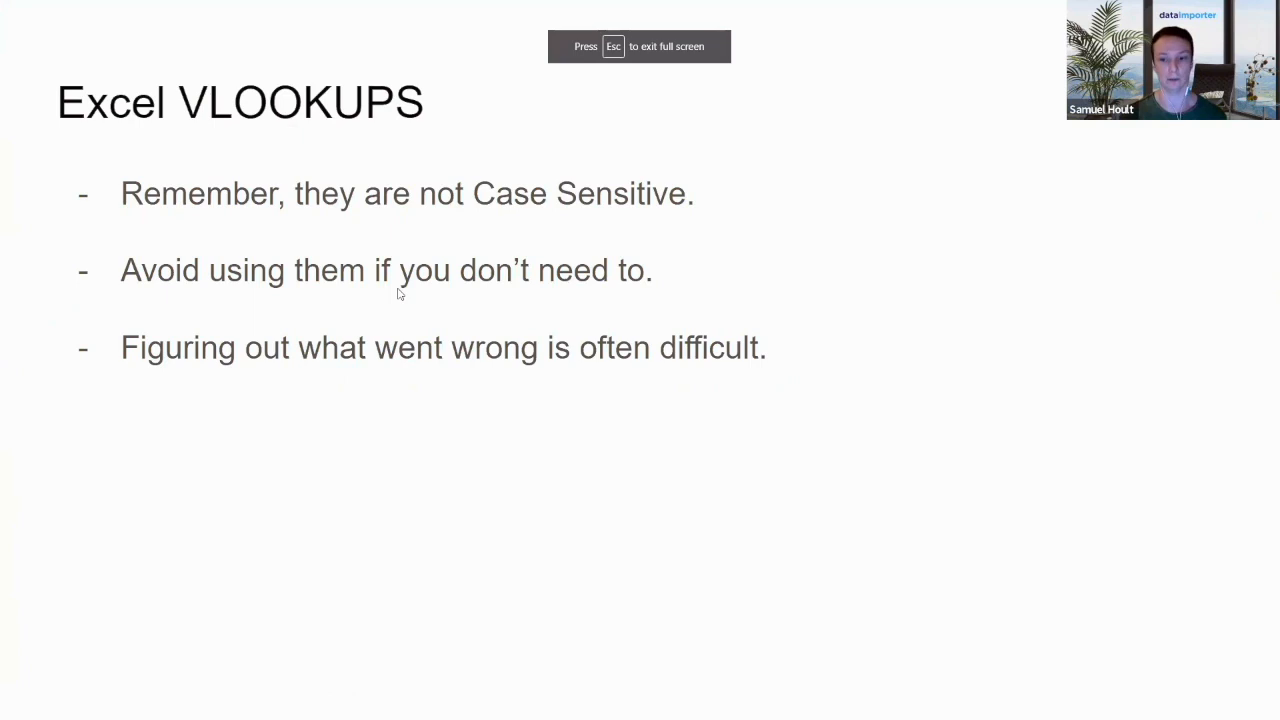
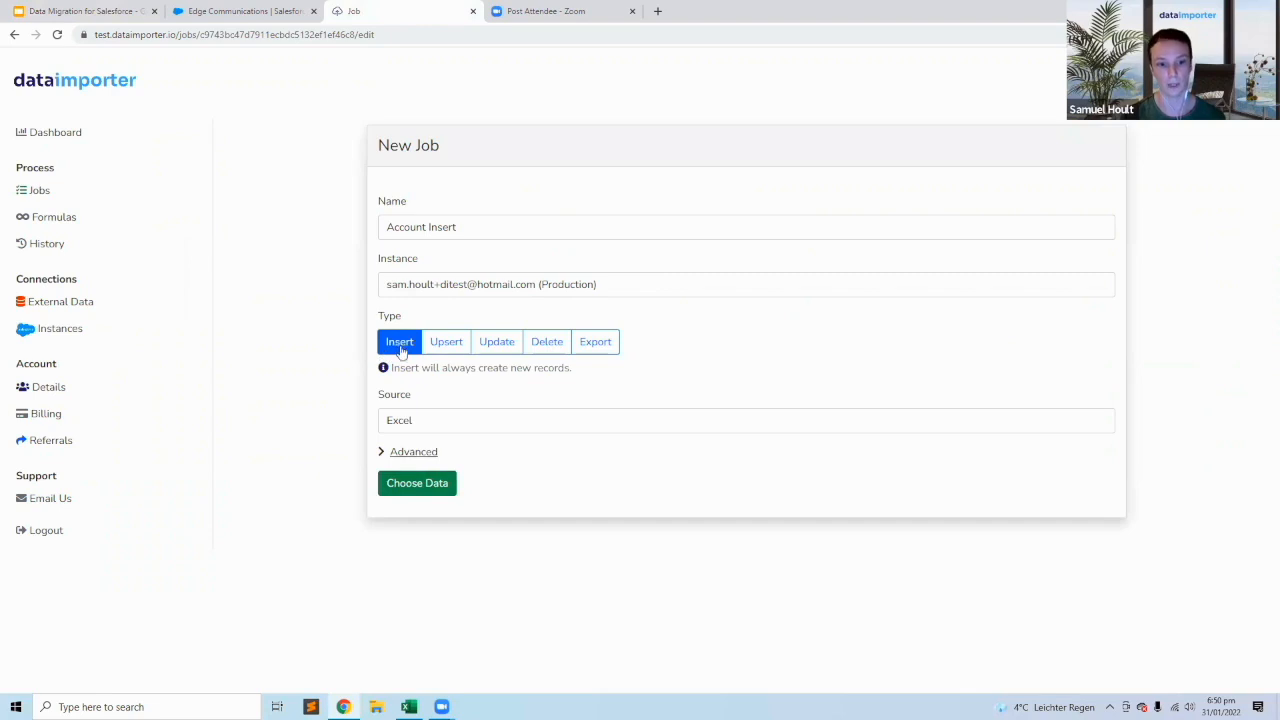
Upload VLOOKUP Example.xlsx from Downloads as the Account Insert job's source and proceed to field mapping for the Account object.
click(415, 486)
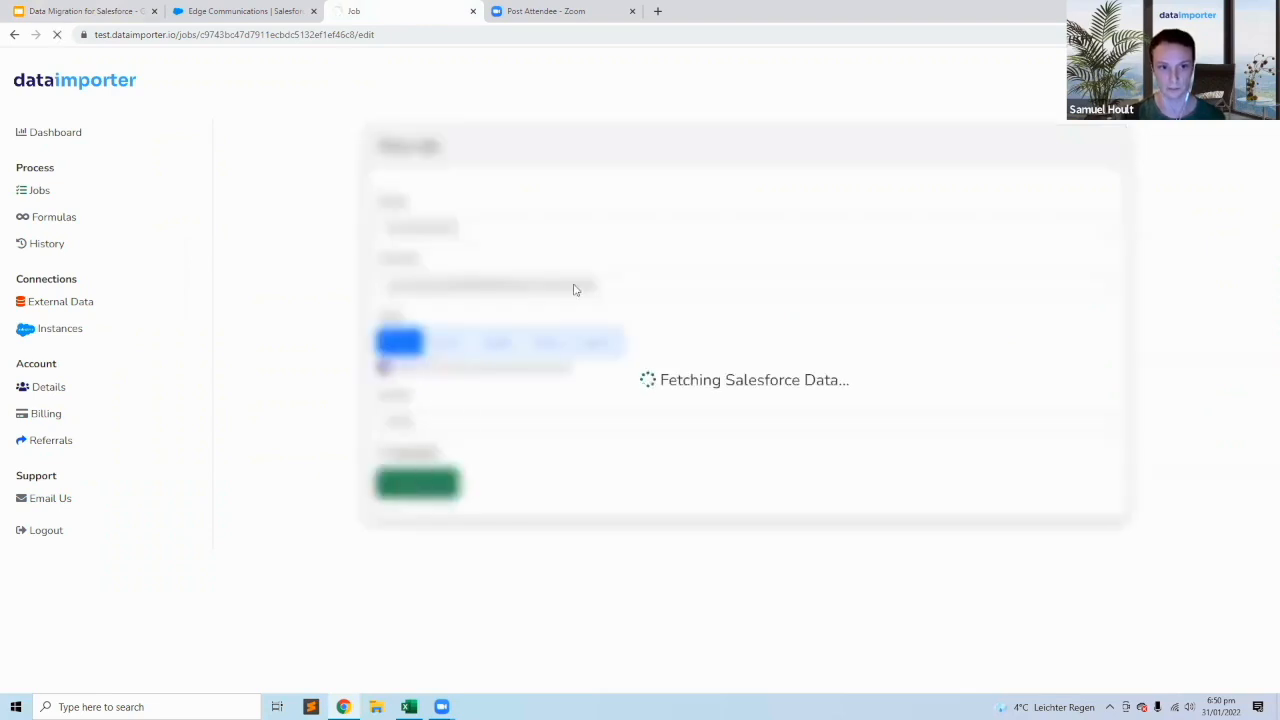
click(297, 299)
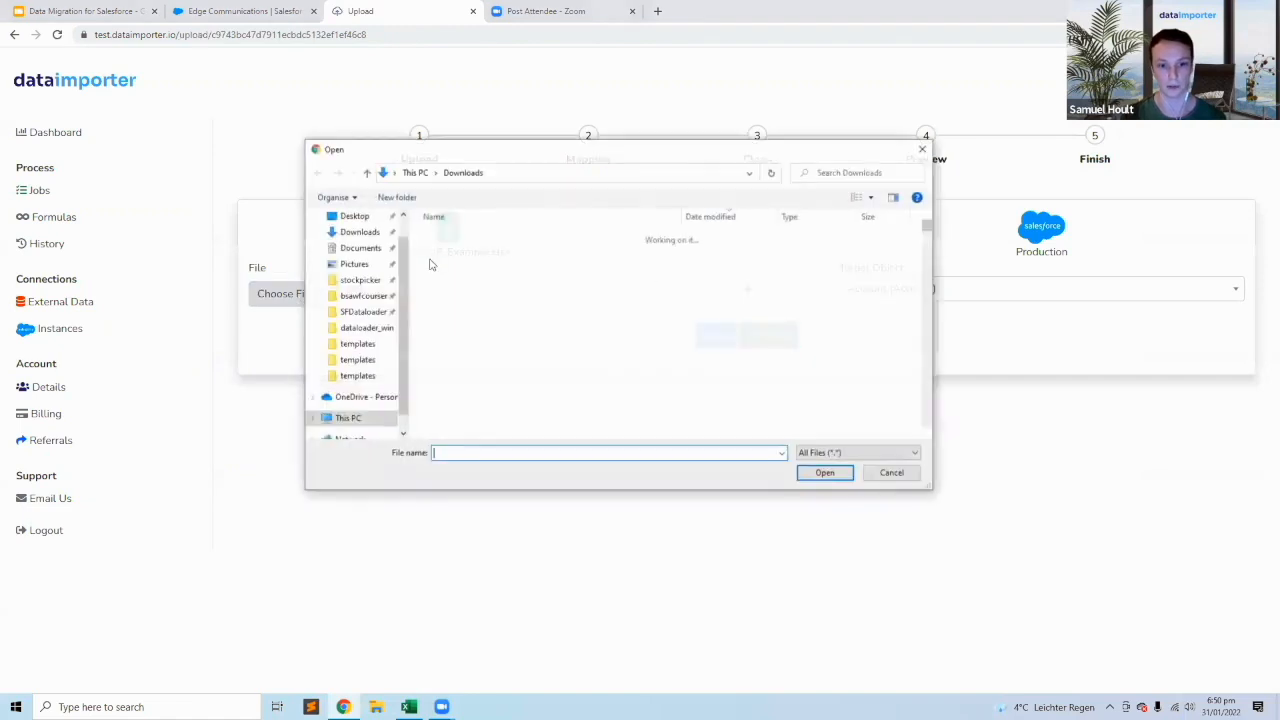
click(440, 254)
drag(614, 157, 442, 123)
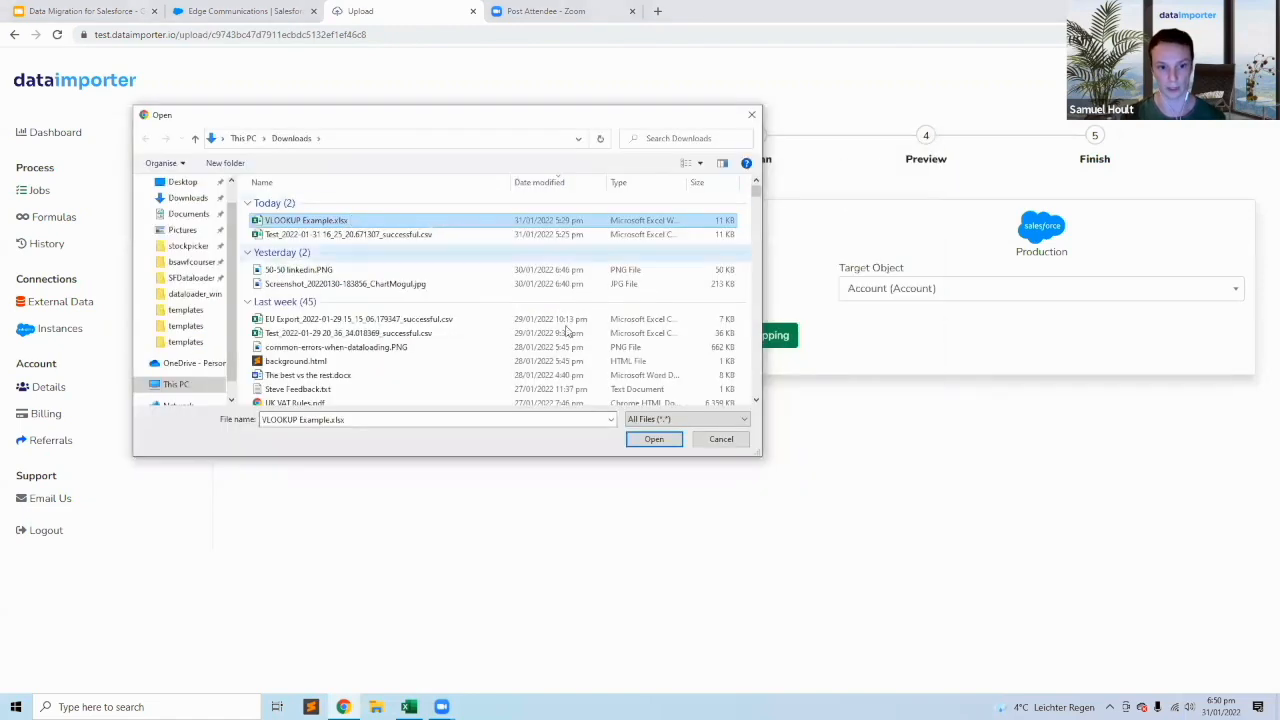
click(652, 440)
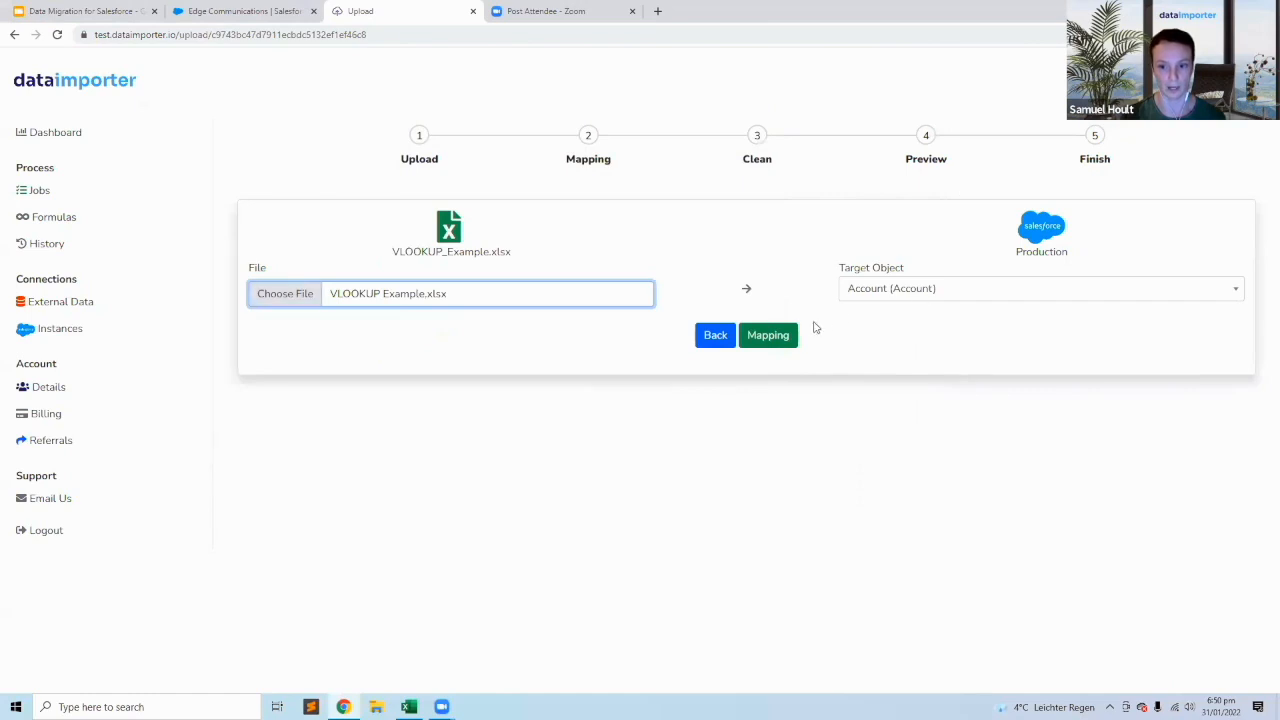
click(768, 336)
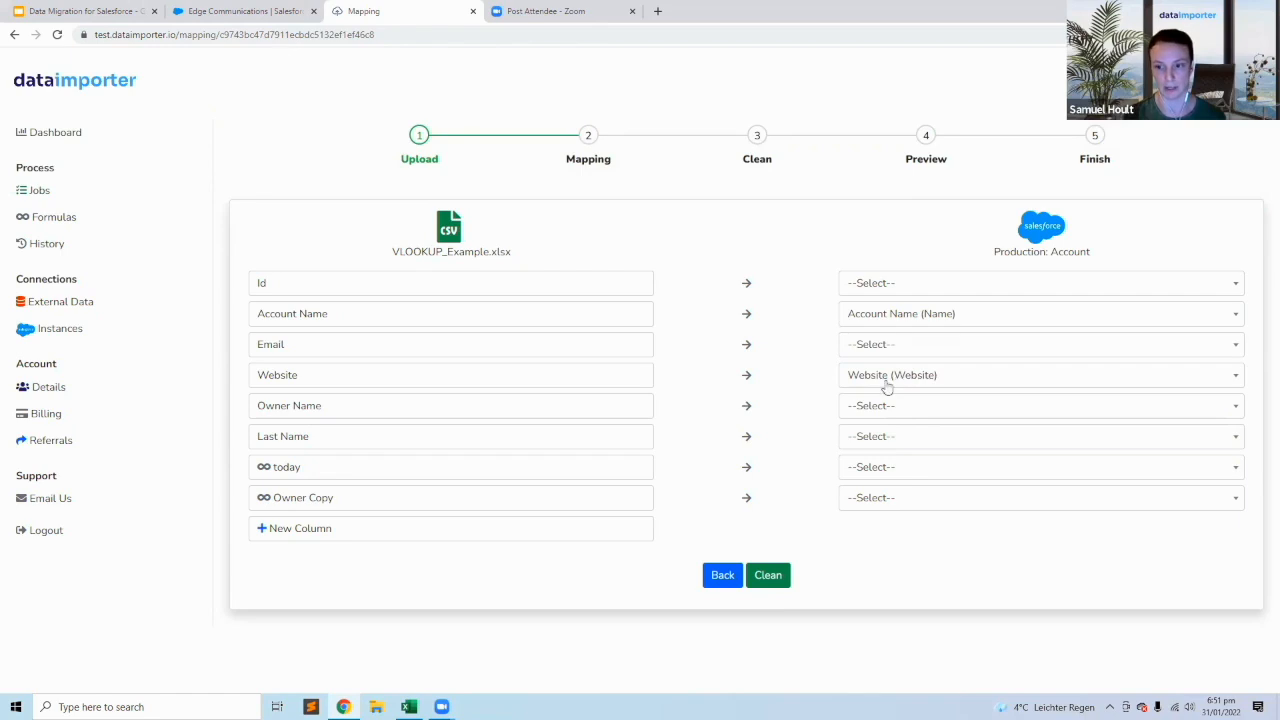
Accept the Account Name and Website mappings, leave the cleaning options off, and submit the Account Insert job.
click(785, 578)
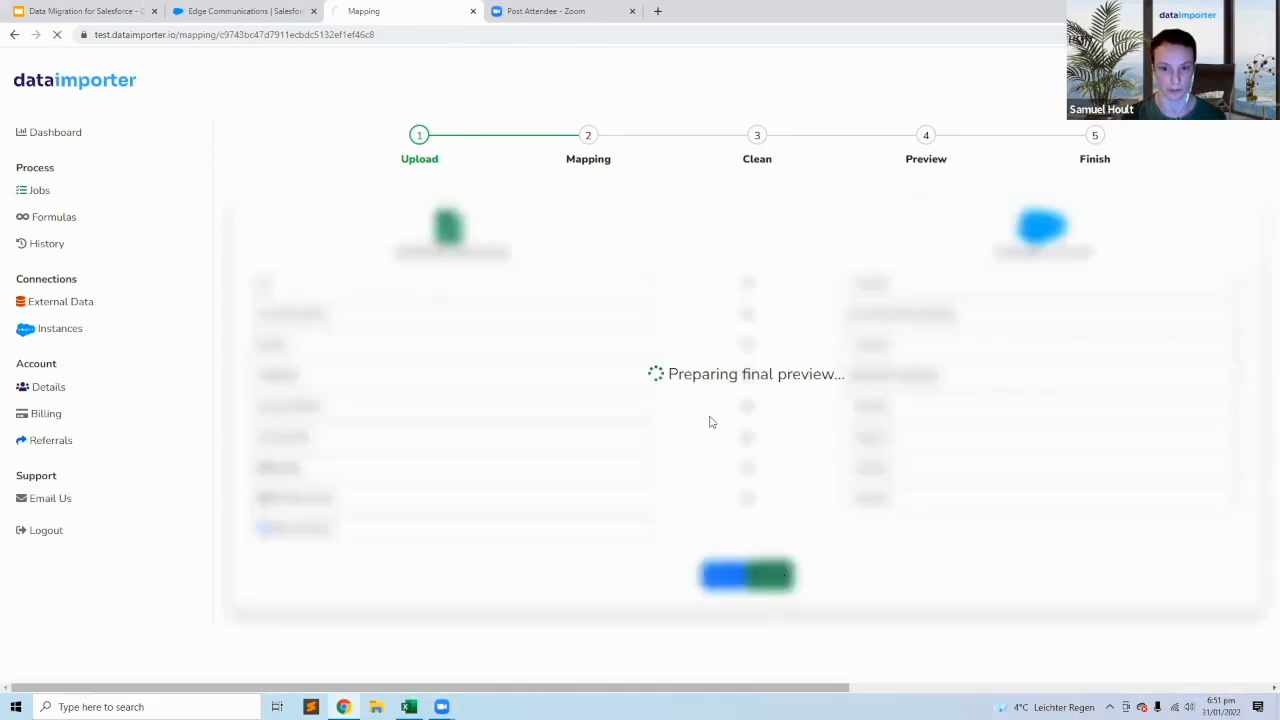
click(774, 462)
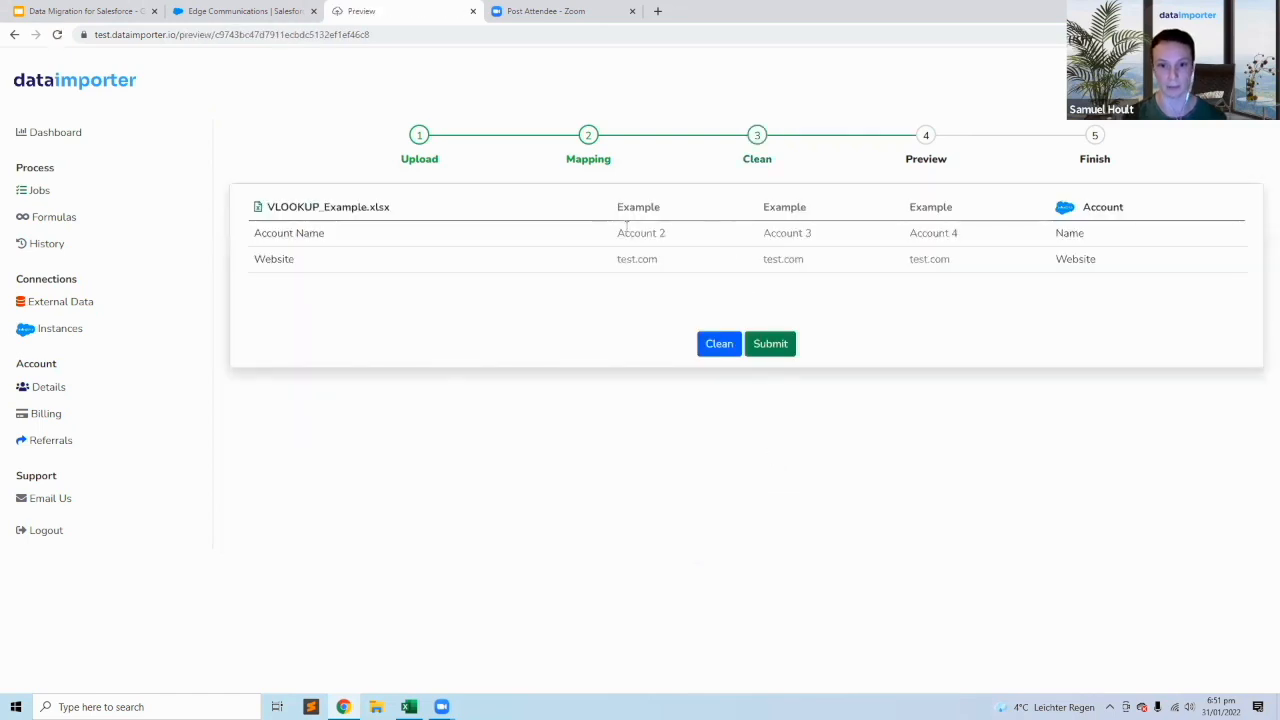
click(777, 348)
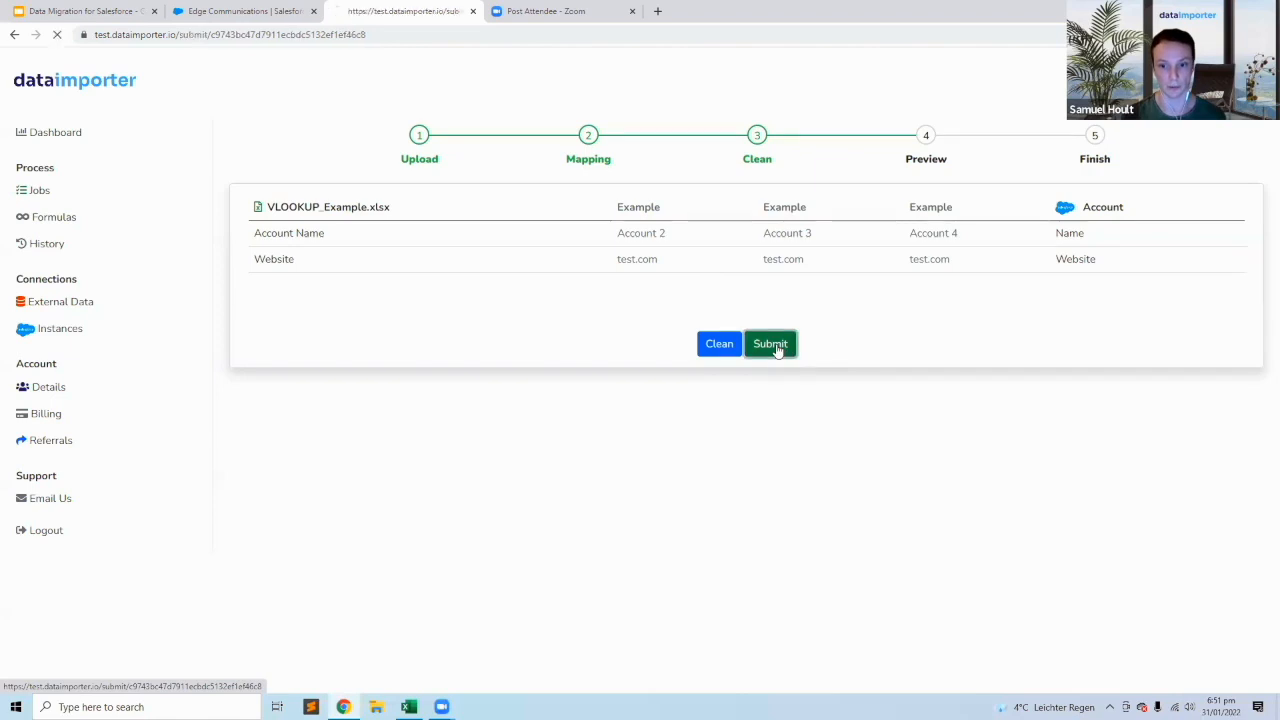
Open the inserted Account 1 record in Salesforce and check the Website field in its details.
click(272, 276)
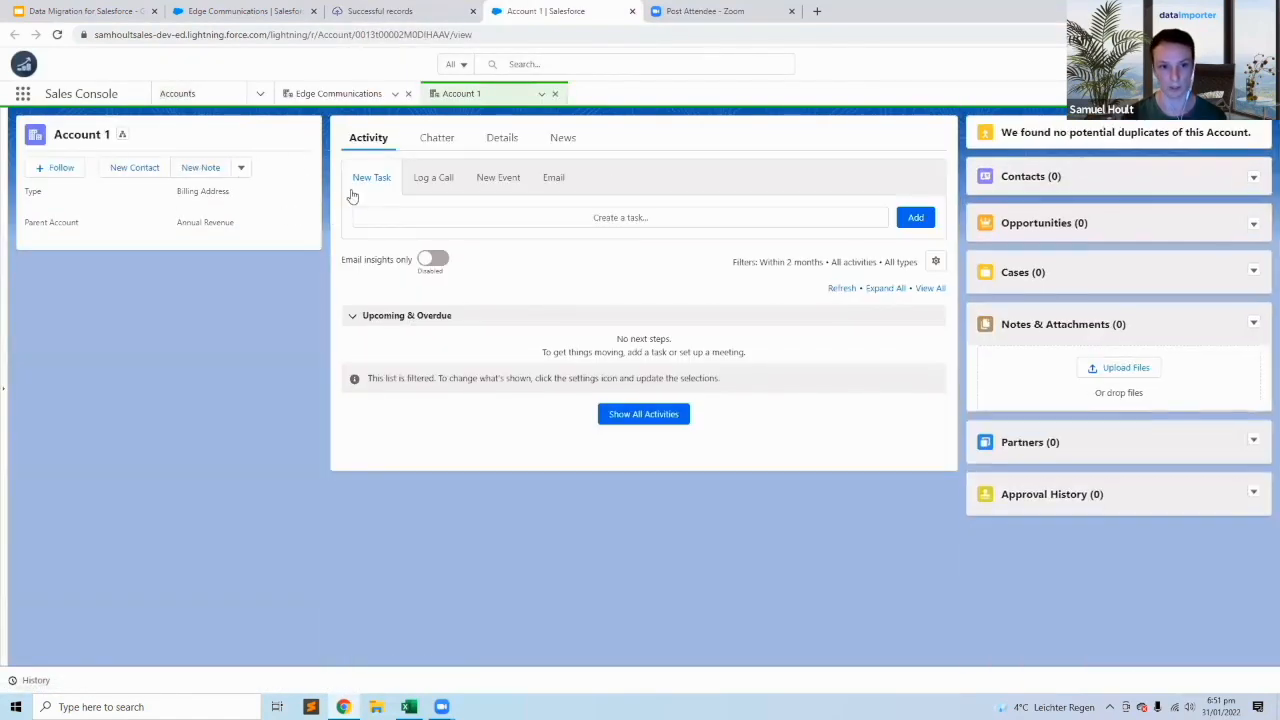
click(489, 141)
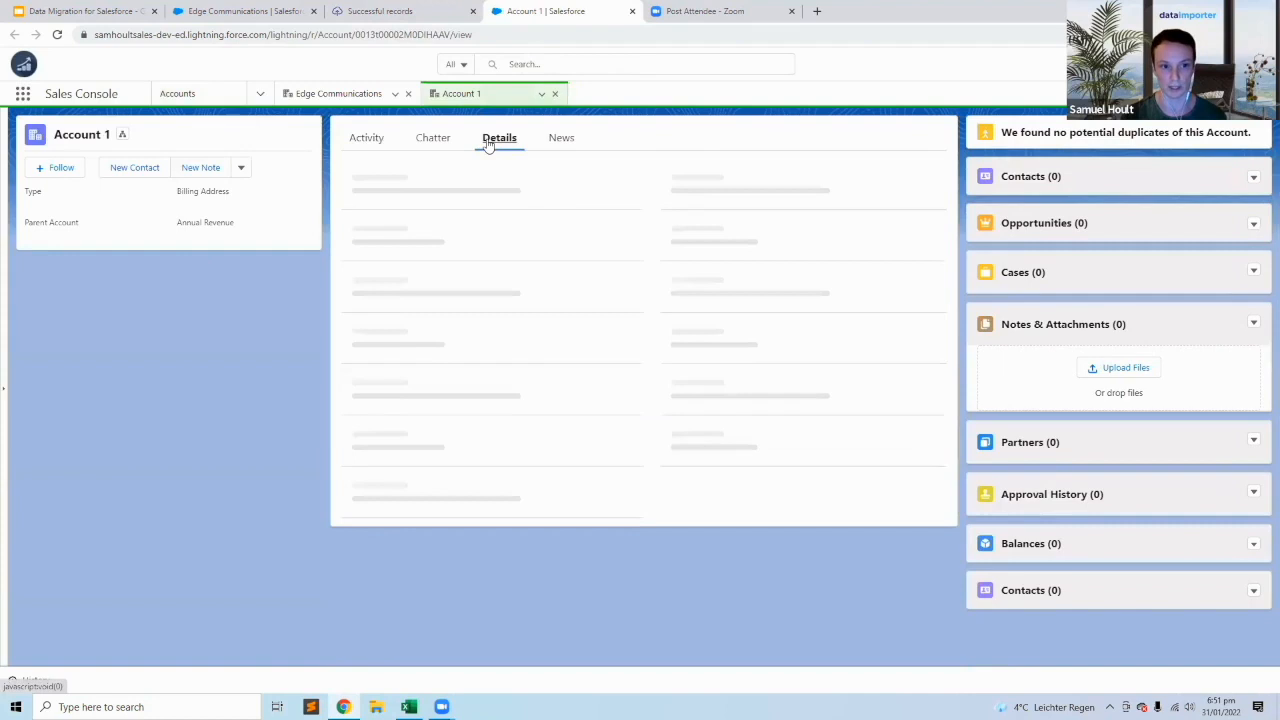
drag(699, 289, 647, 288)
click(643, 279)
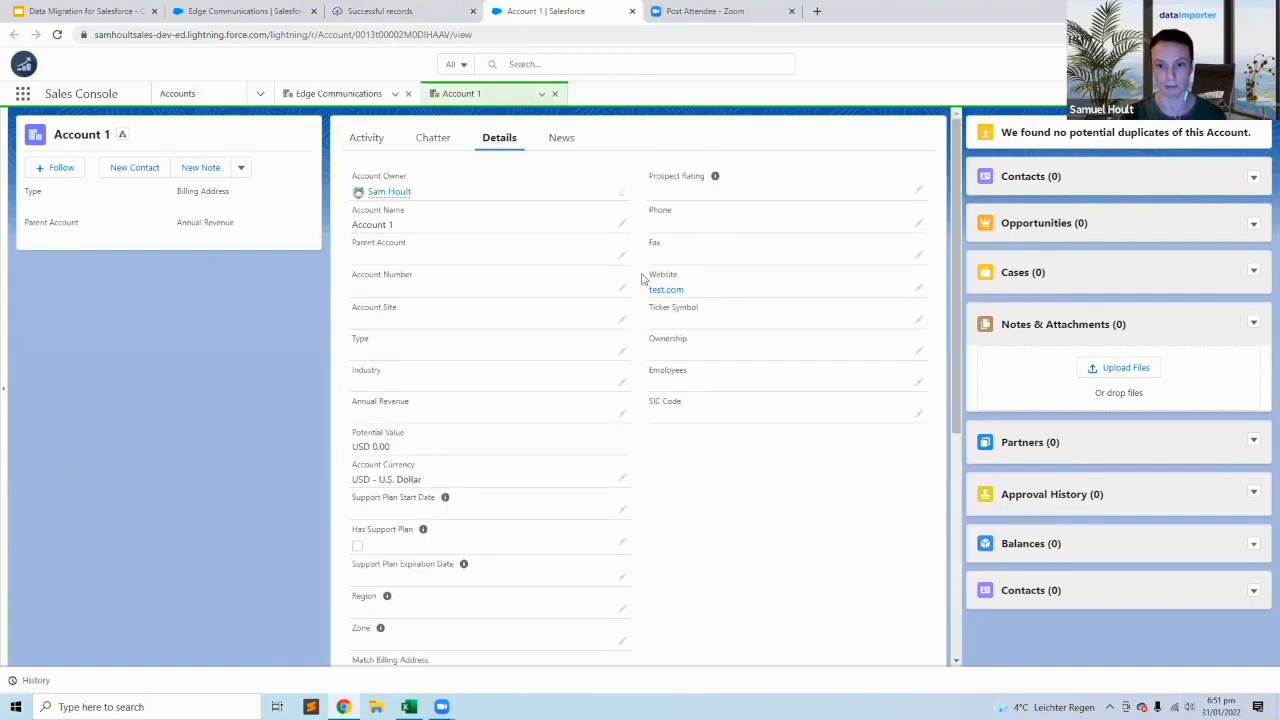
Return to Dataimporter, open the Insert Contact job, upload VLOOKUP Example.xlsx, and proceed to field mapping for the Contact object.
click(372, 12)
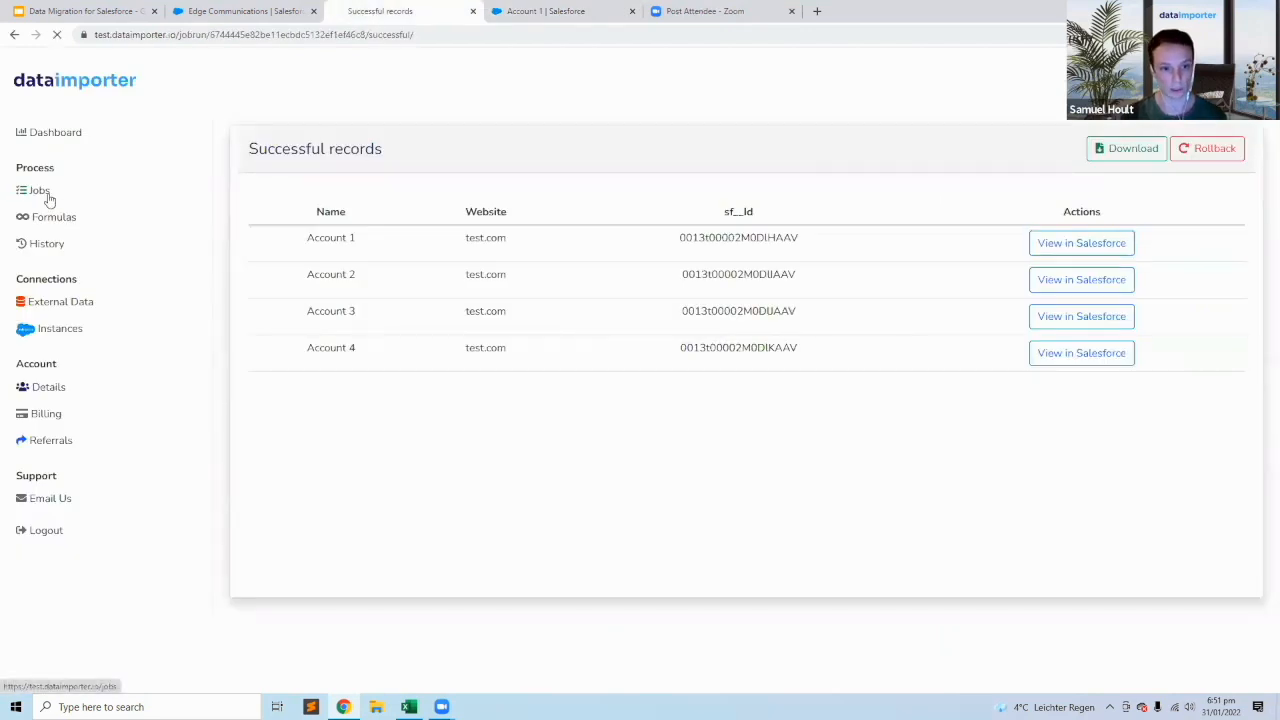
click(44, 194)
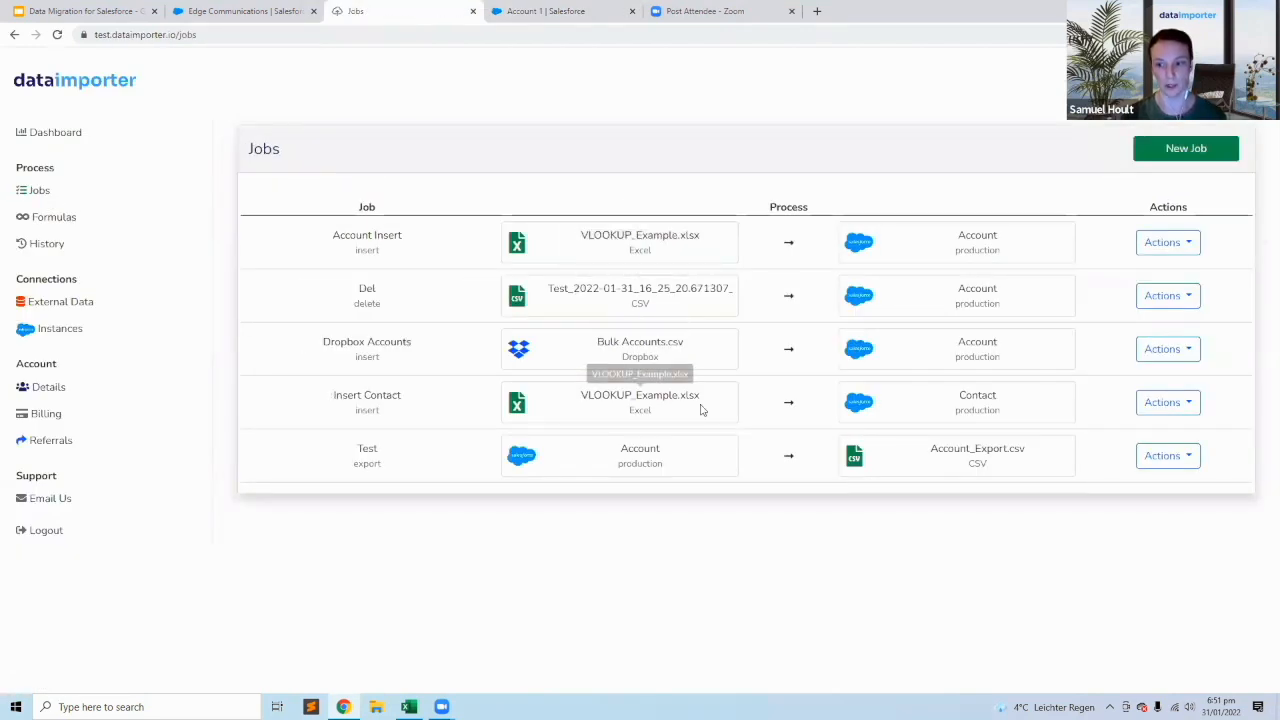
click(402, 486)
click(286, 293)
click(332, 221)
click(653, 439)
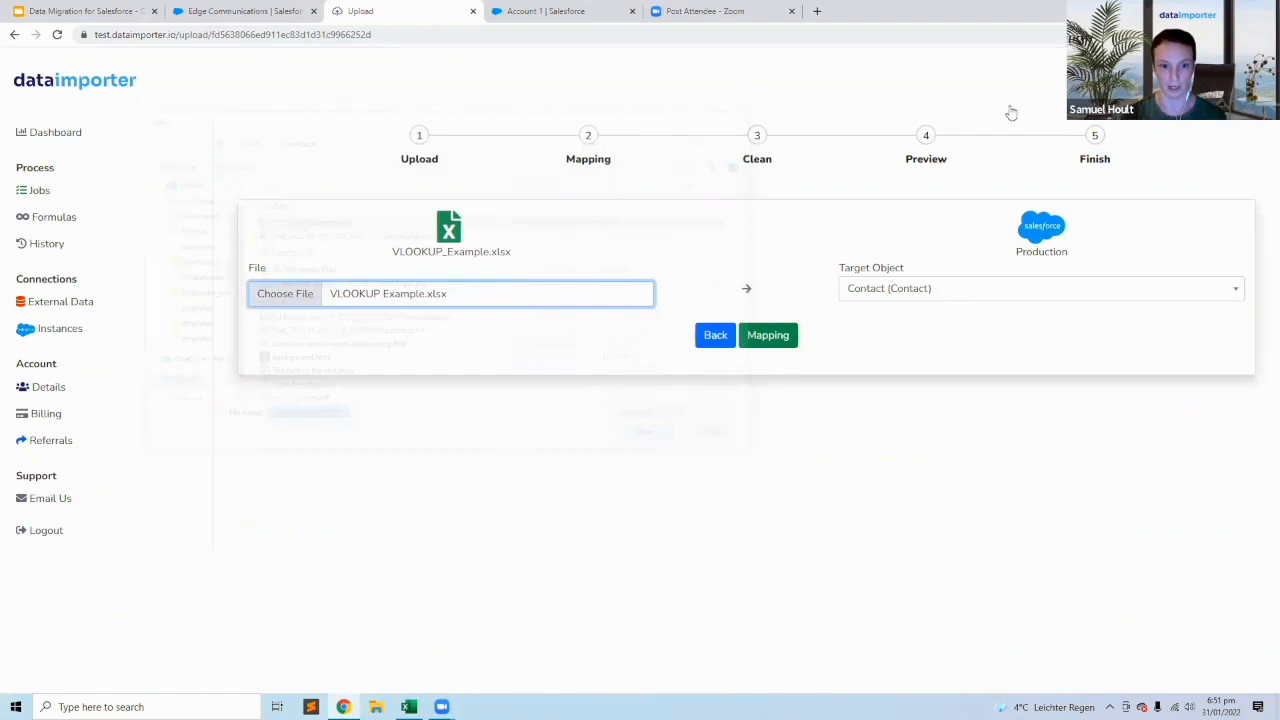
click(768, 336)
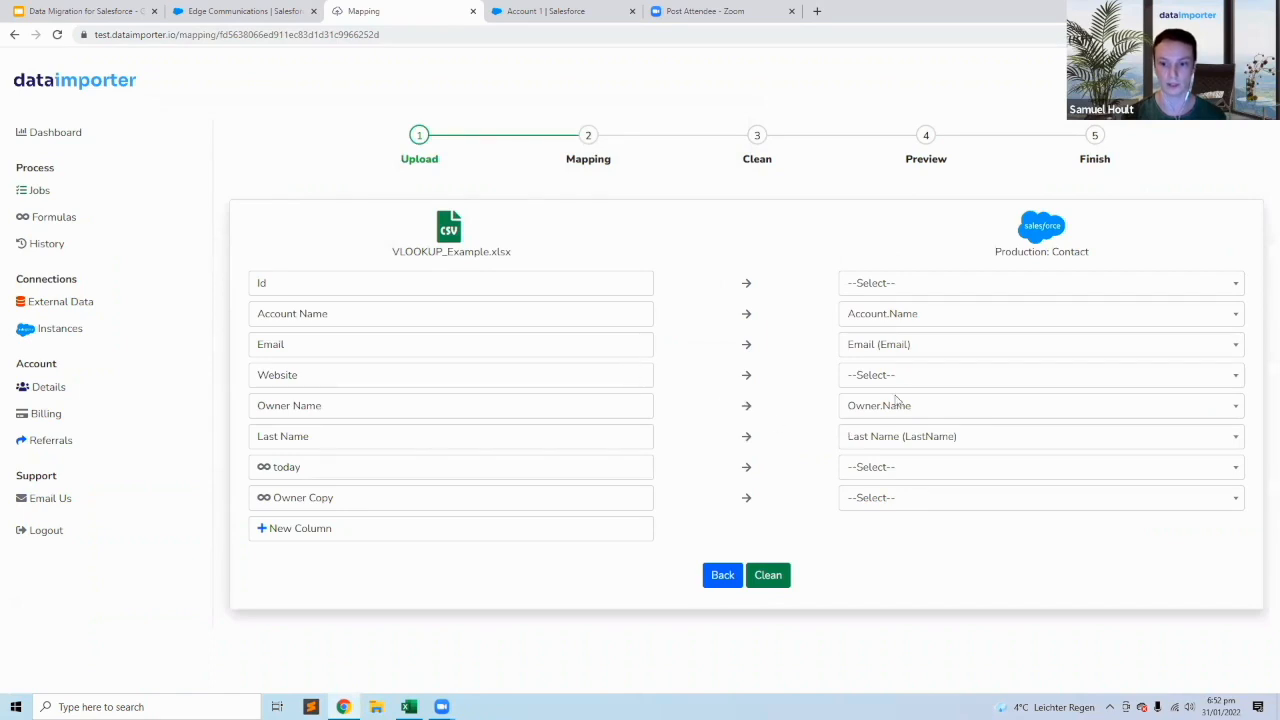
Map the Last Name column to the required Last Name (LastName) field of the Contact object.
drag(257, 436, 311, 437)
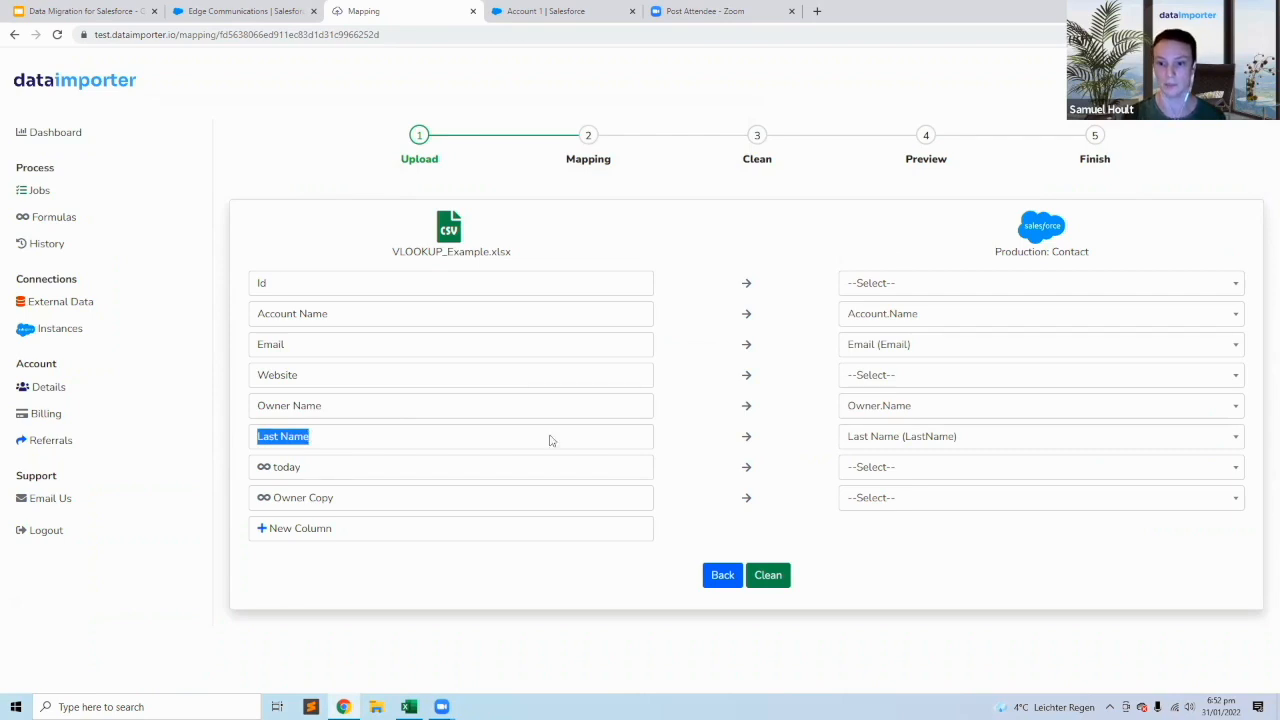
click(887, 443)
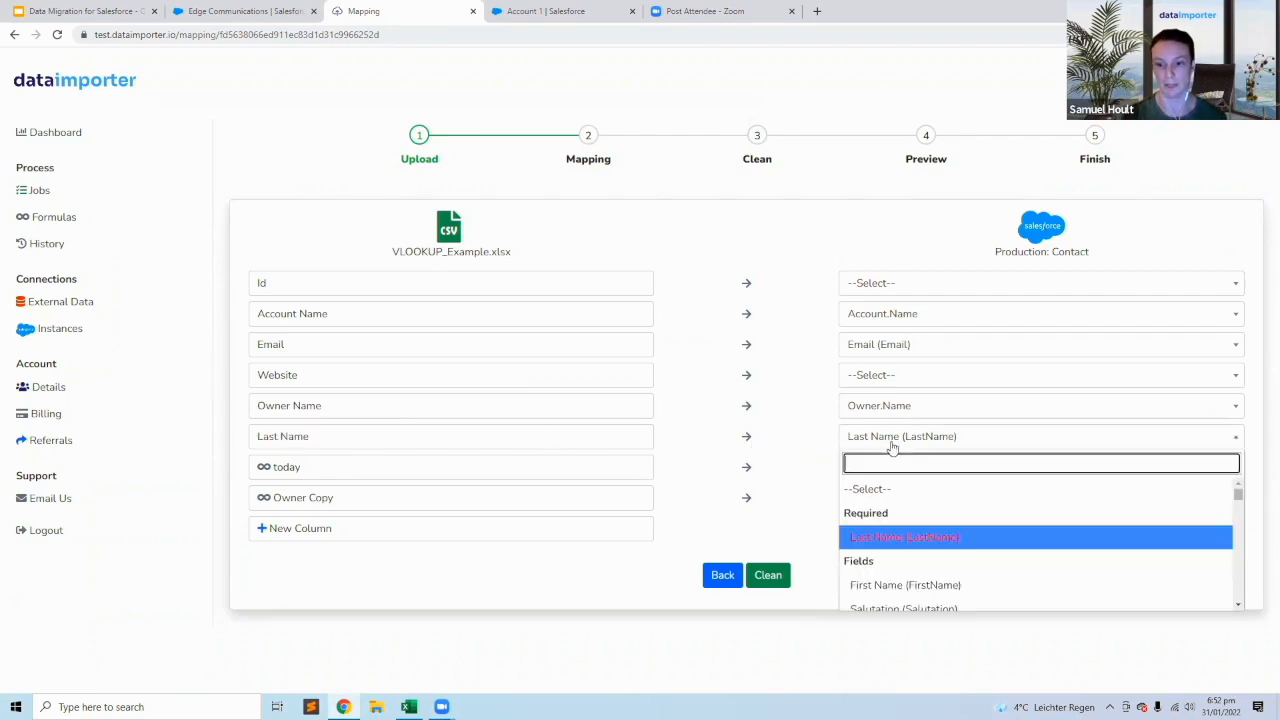
click(890, 540)
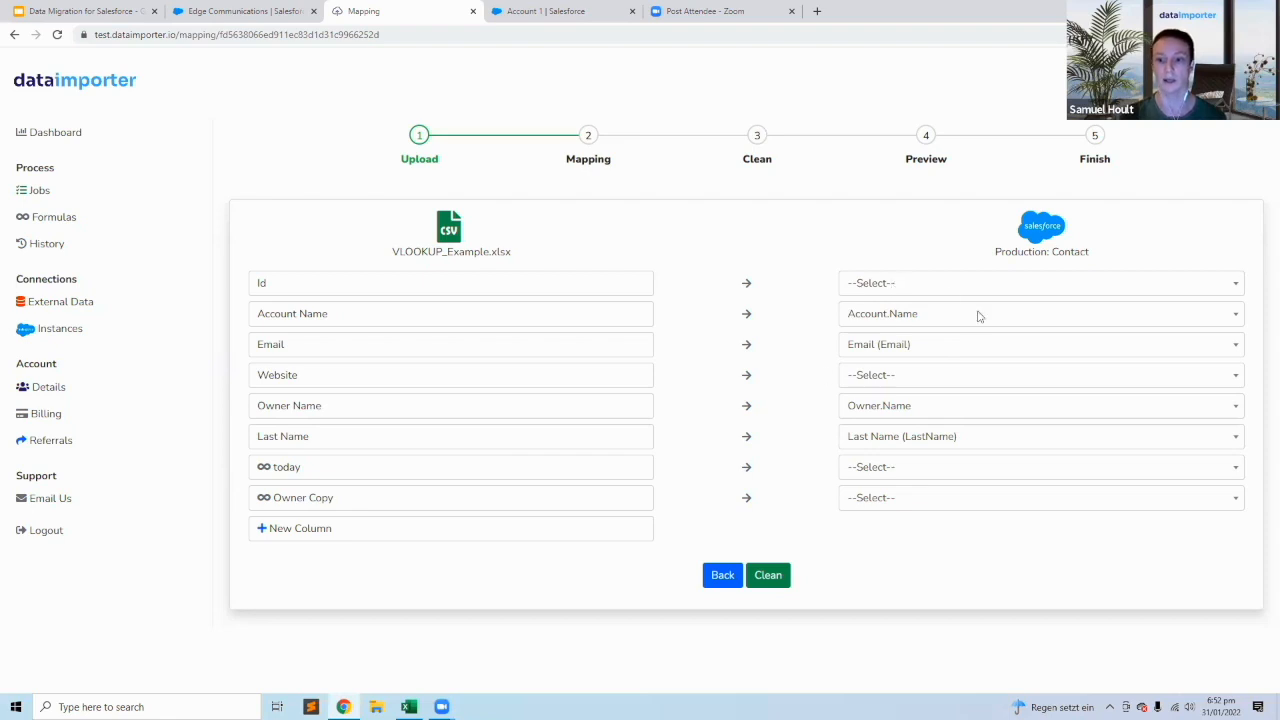
Map the Account Name column to Account.Name under the Account Lookup fields.
drag(326, 320, 254, 320)
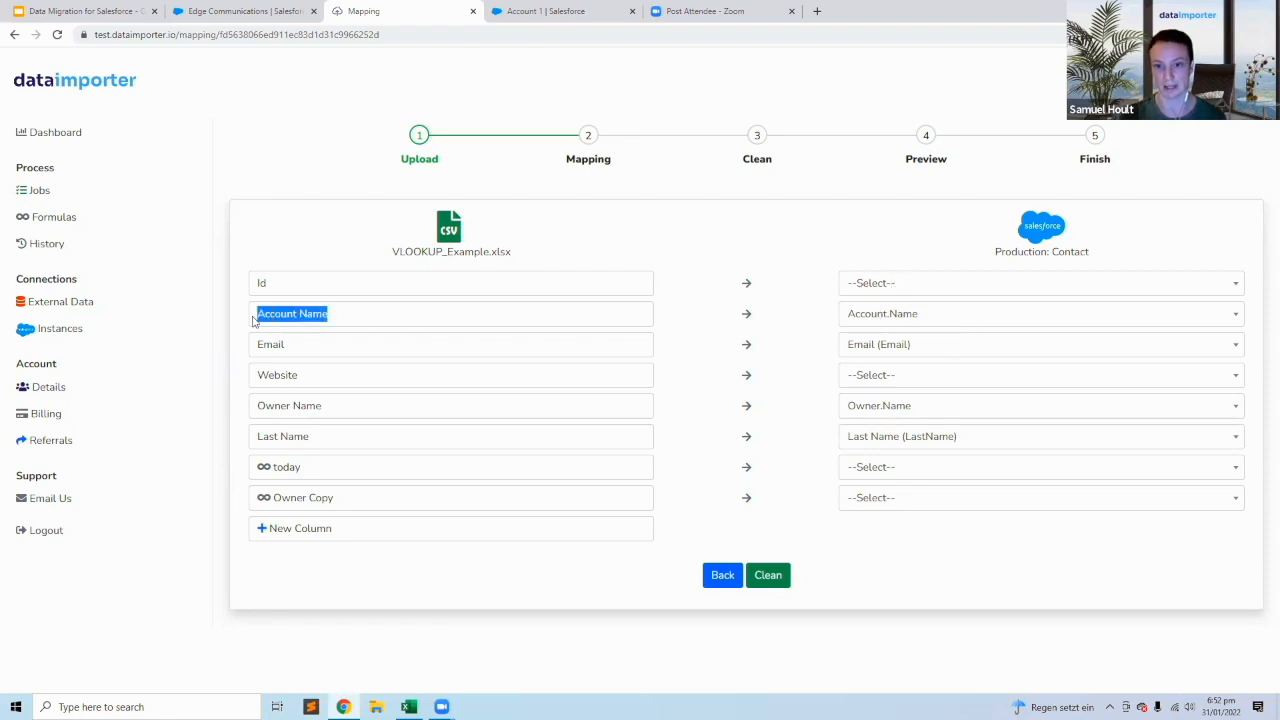
click(447, 311)
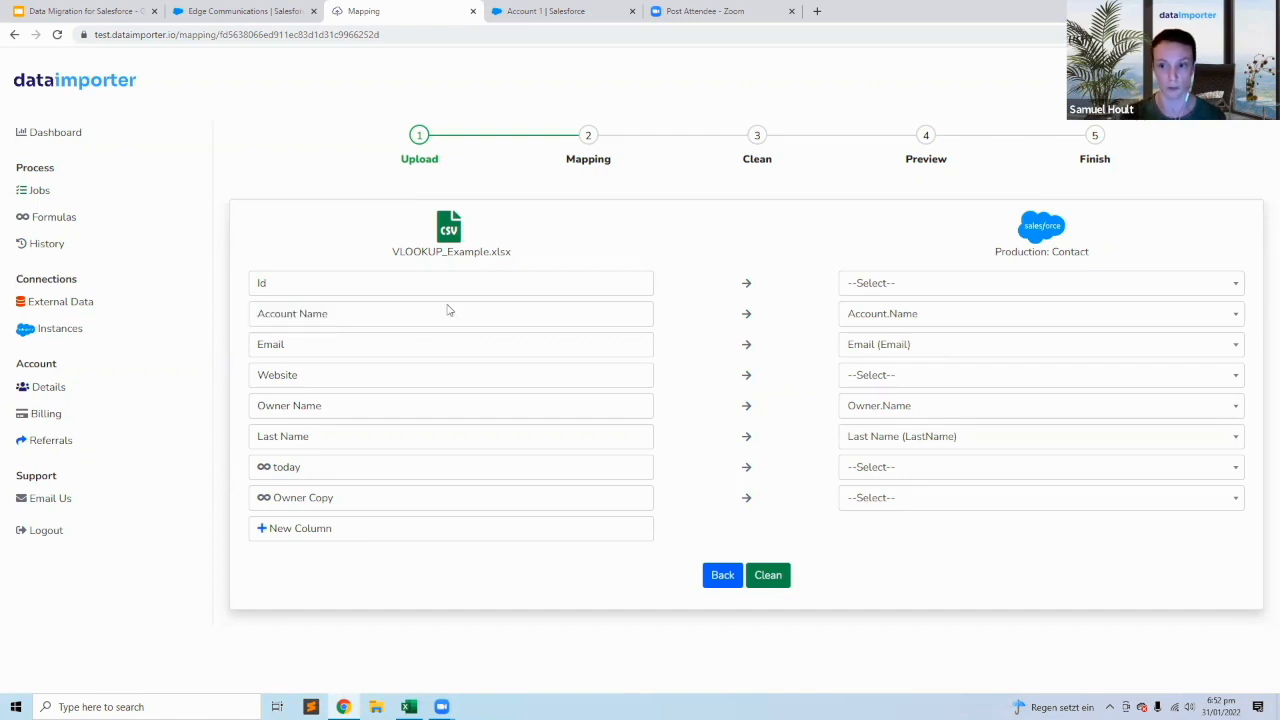
click(880, 320)
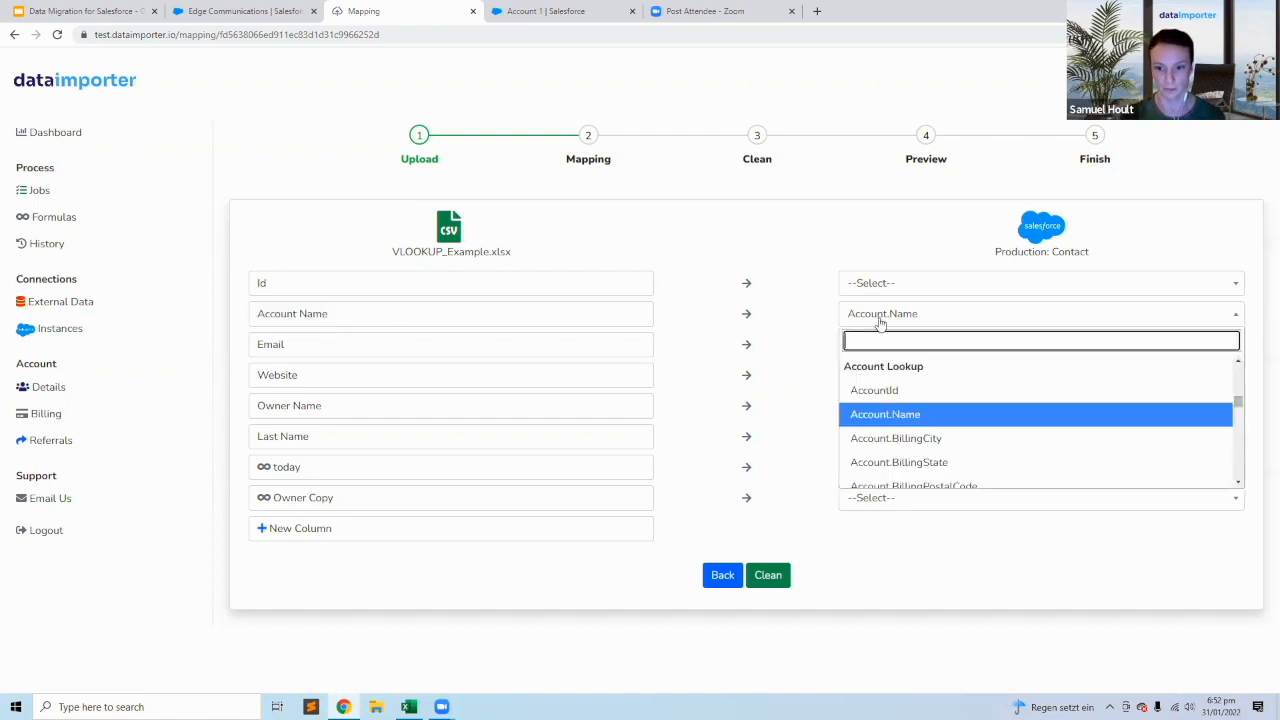
click(865, 414)
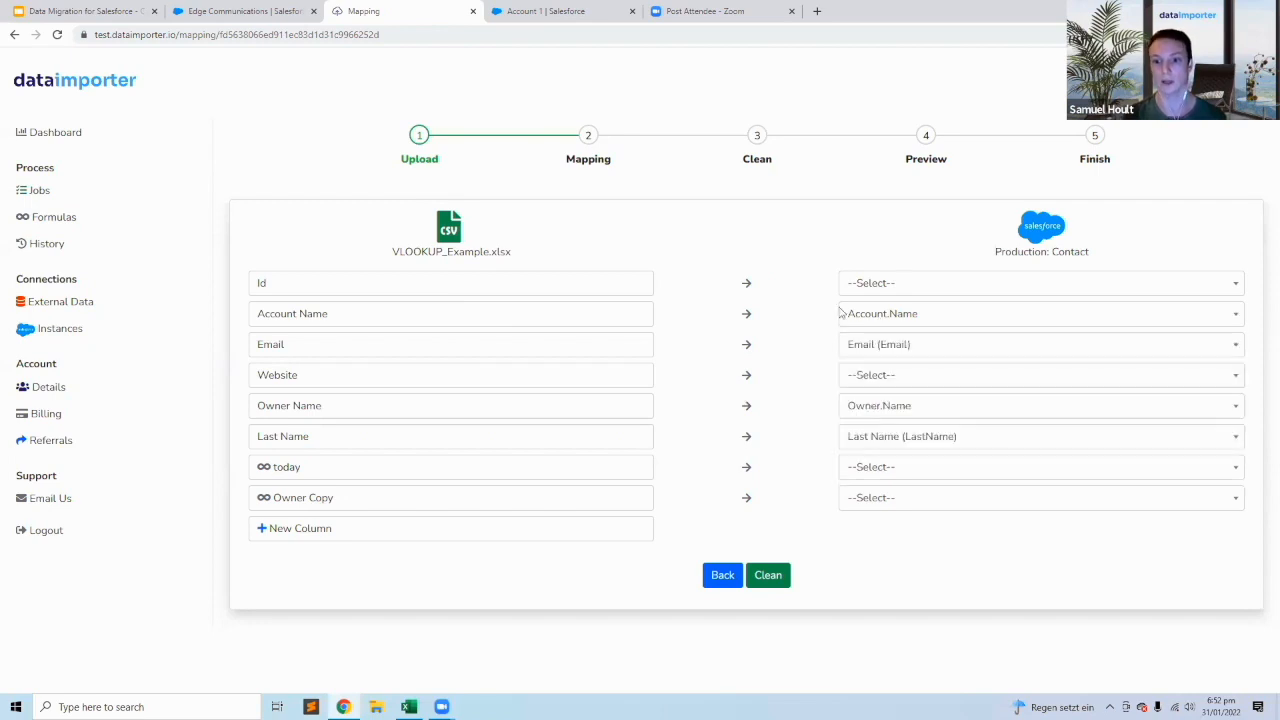
click(912, 320)
click(893, 318)
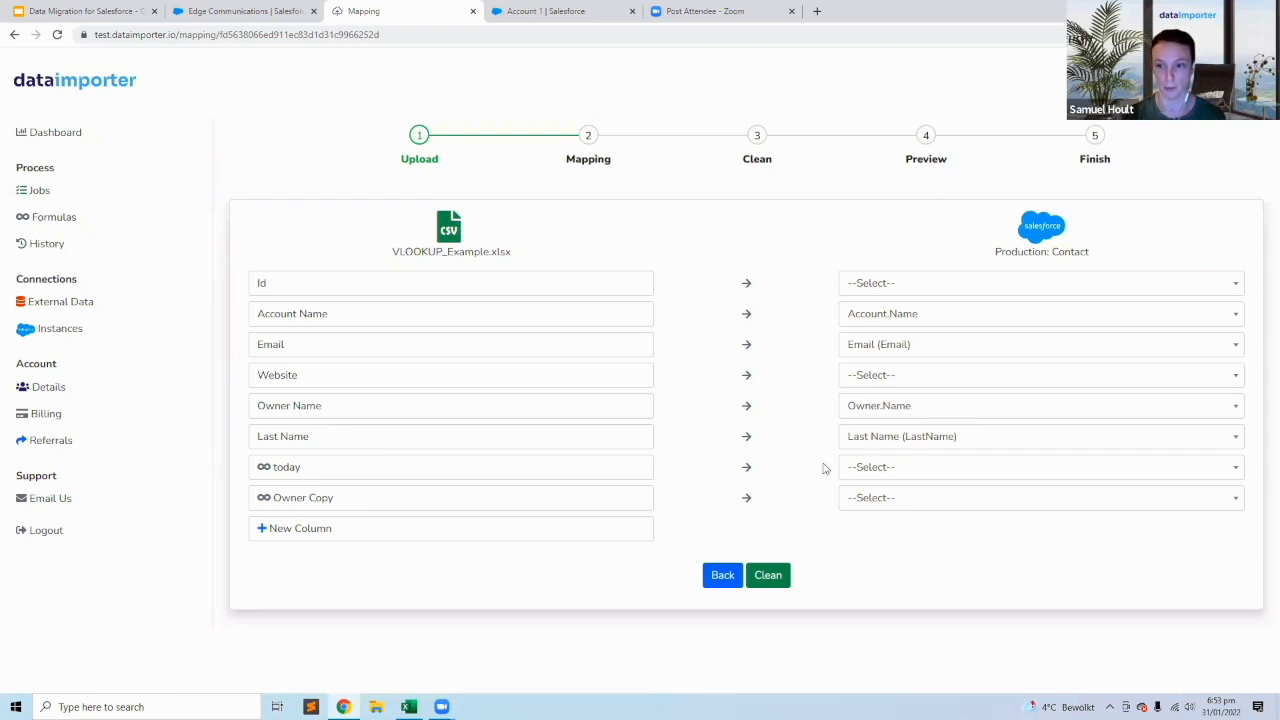
Preview the contact import with the cleaning options off and examine the example account names, emails and owner names.
click(777, 579)
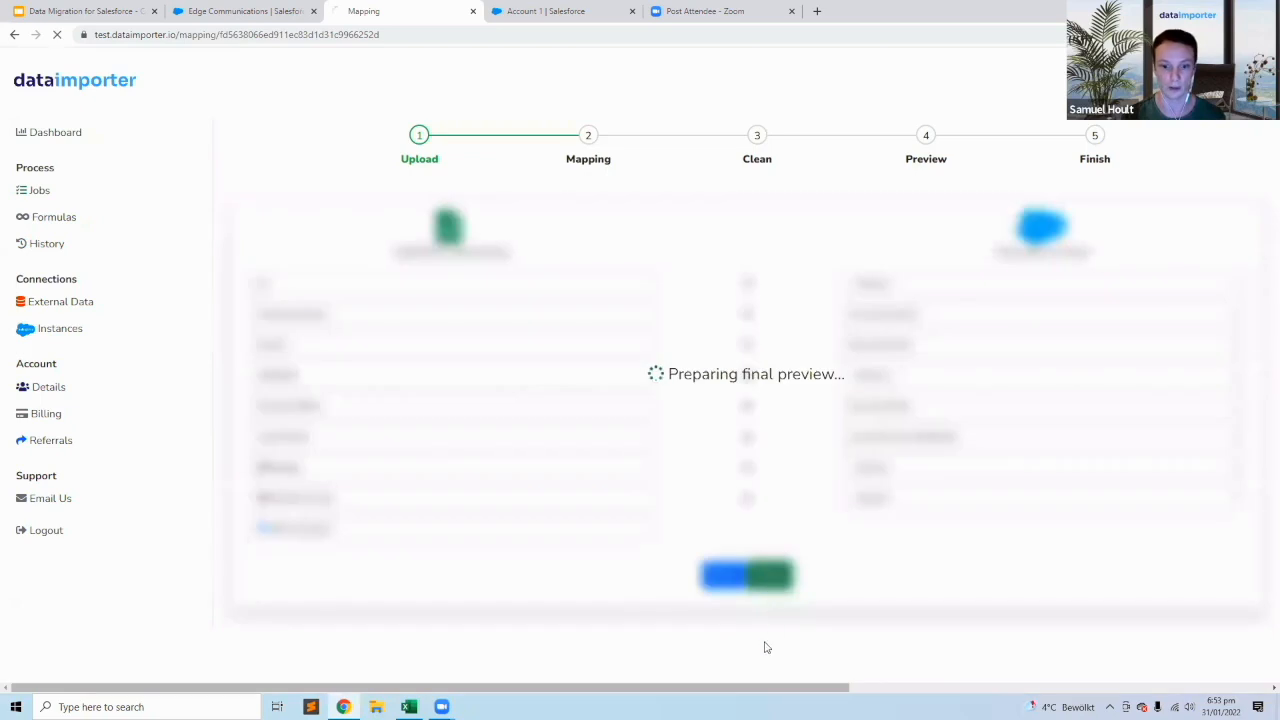
click(768, 458)
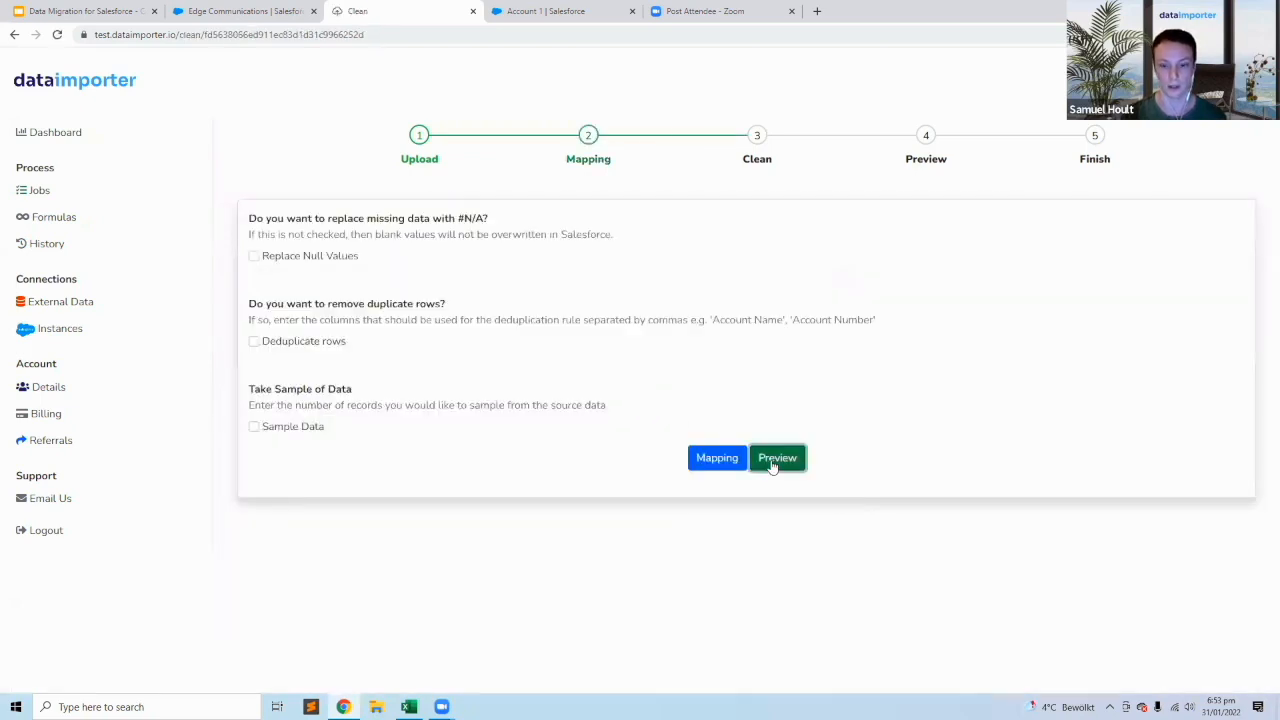
drag(563, 233, 638, 241)
click(566, 236)
drag(557, 259, 668, 258)
click(603, 276)
drag(558, 286, 674, 288)
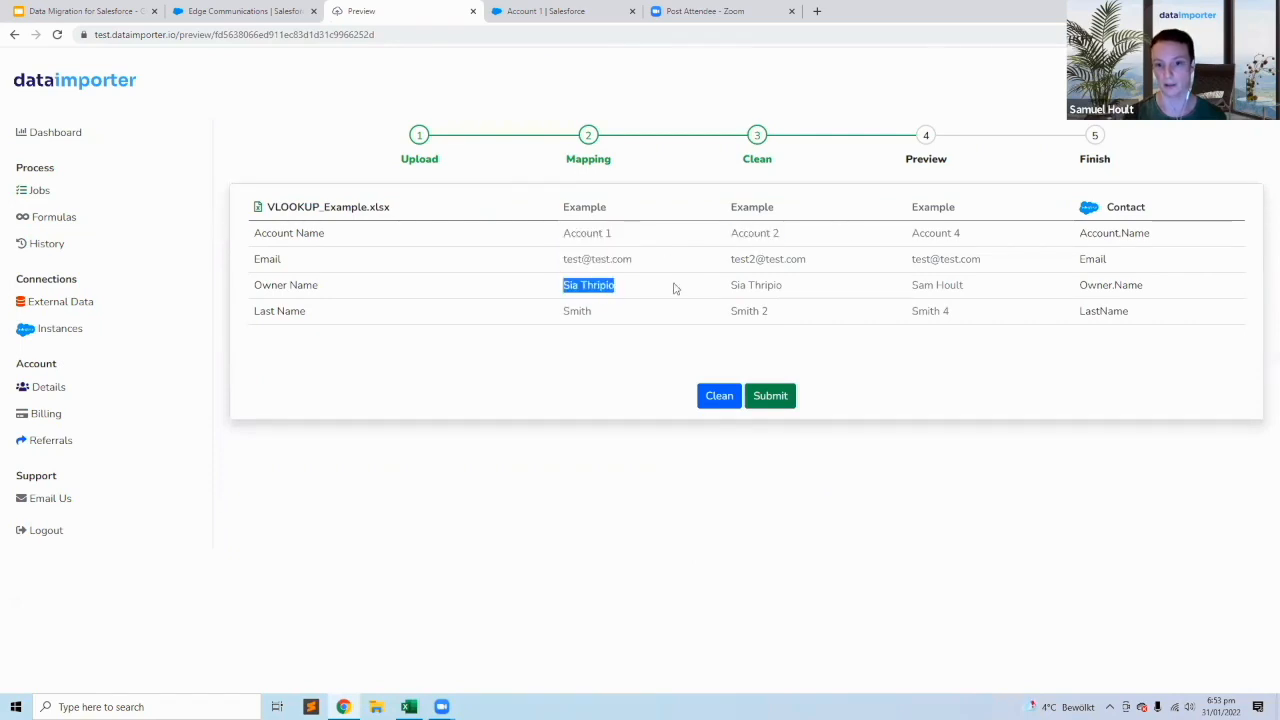
drag(912, 287, 980, 289)
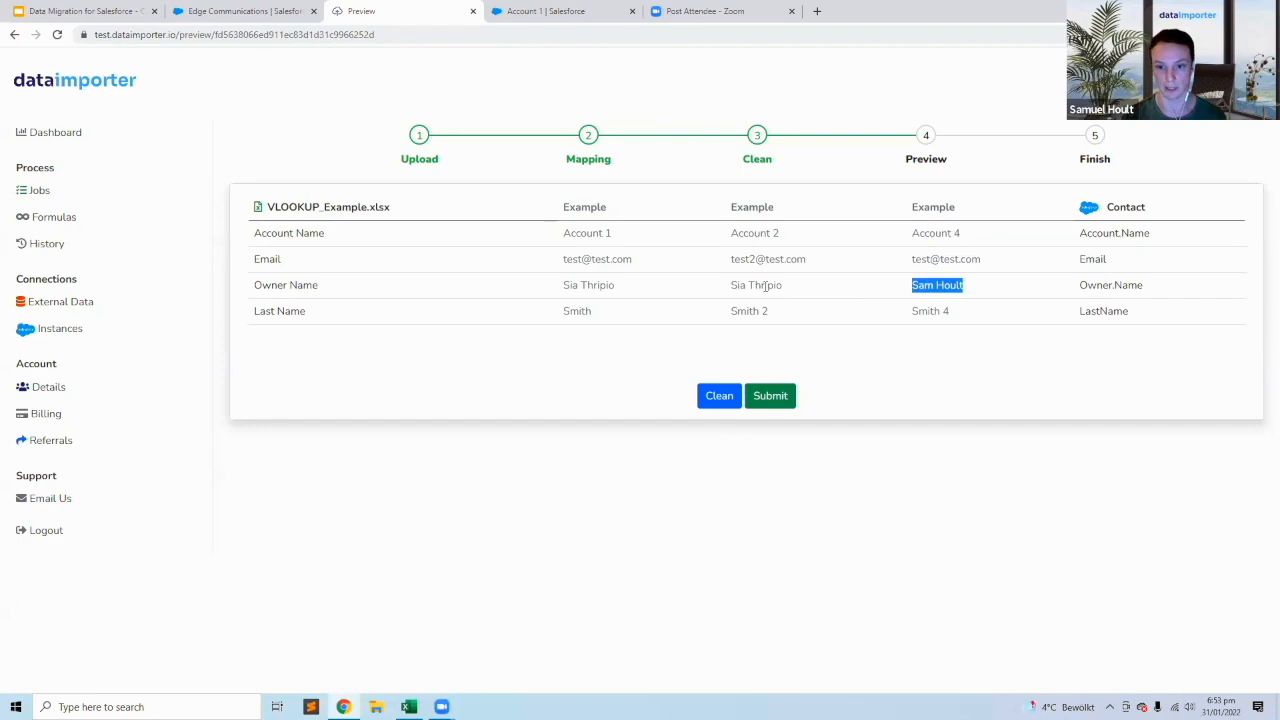
drag(722, 290, 798, 288)
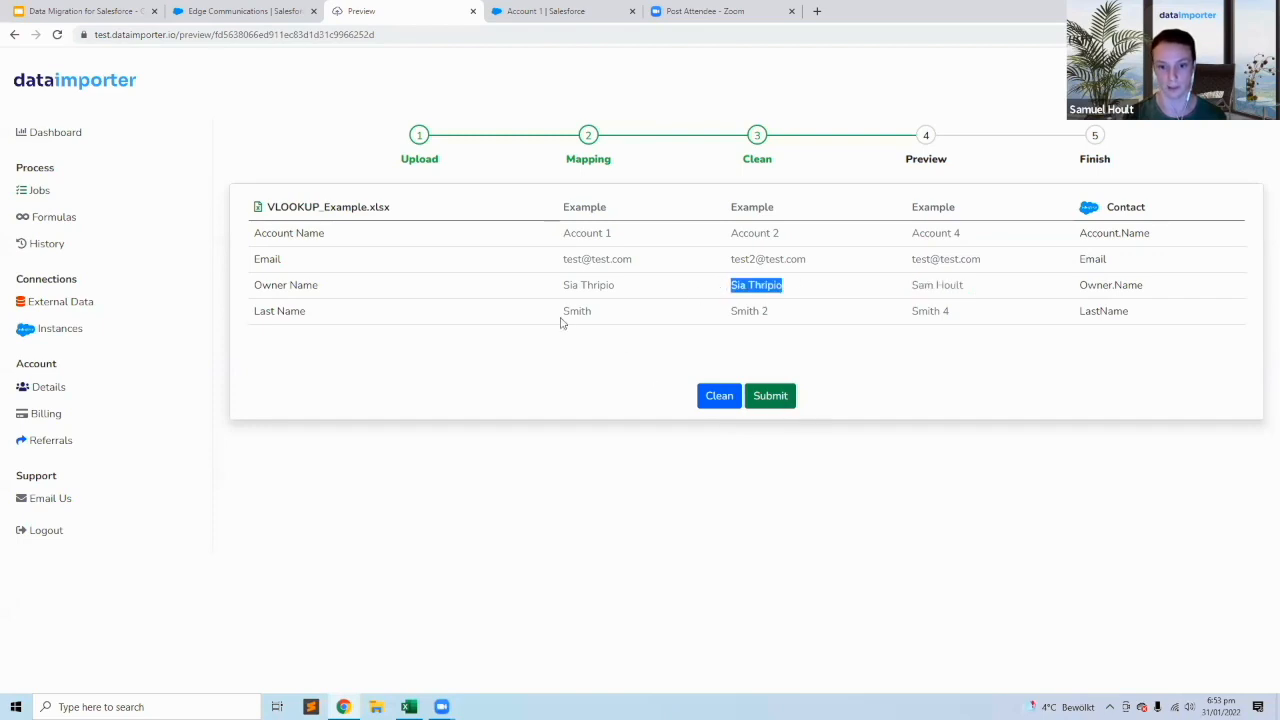
Submit the Insert Contact job and examine the AccountId values of the first three contacts in its successful records.
click(771, 397)
click(304, 273)
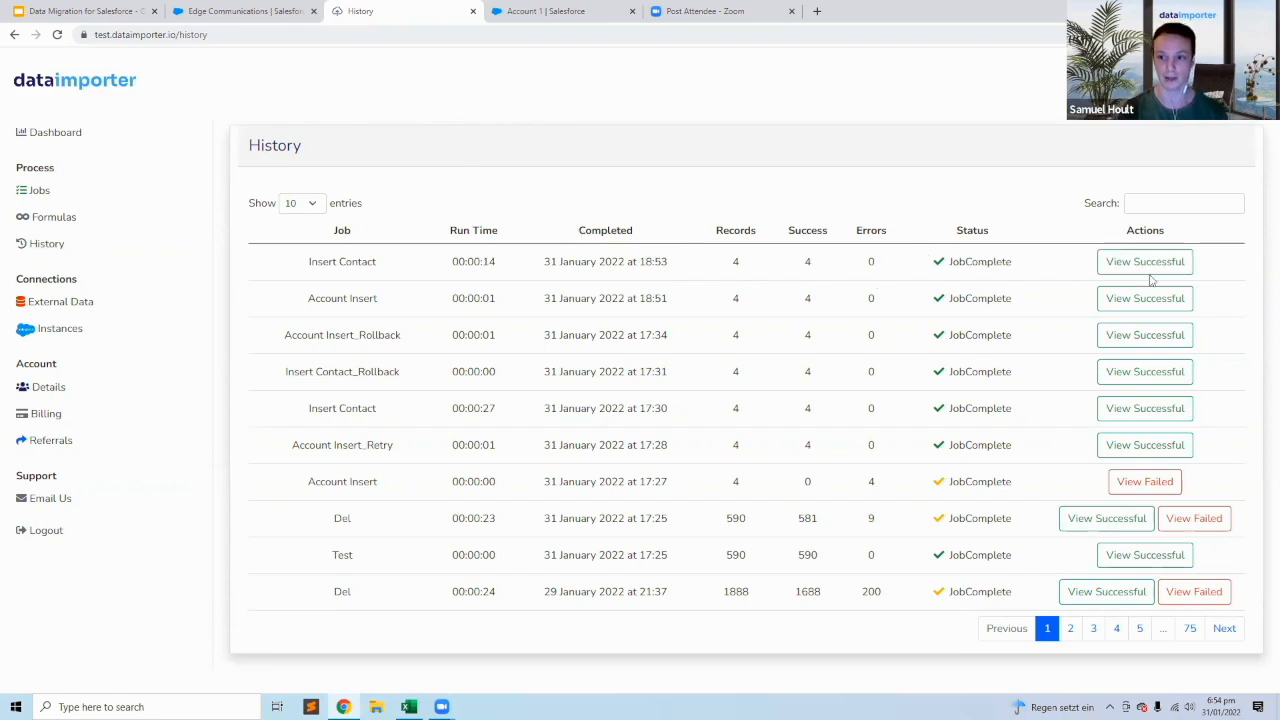
drag(513, 238, 655, 245)
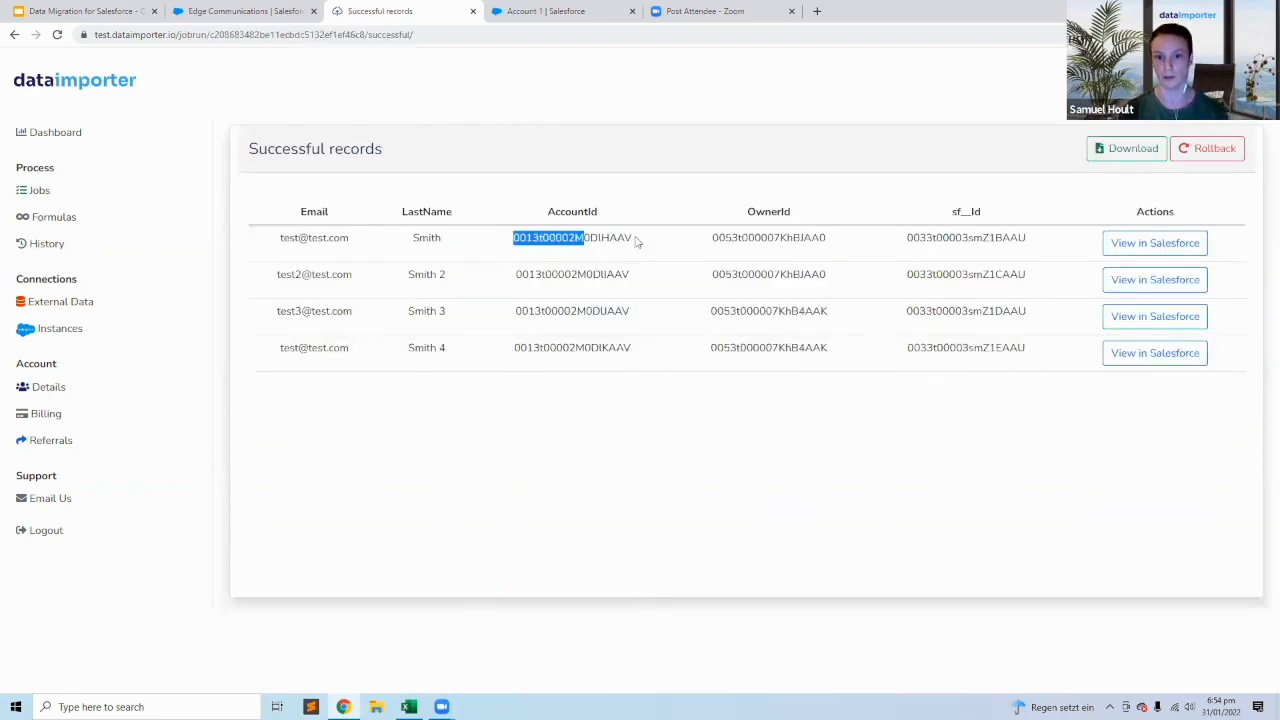
drag(510, 280, 634, 278)
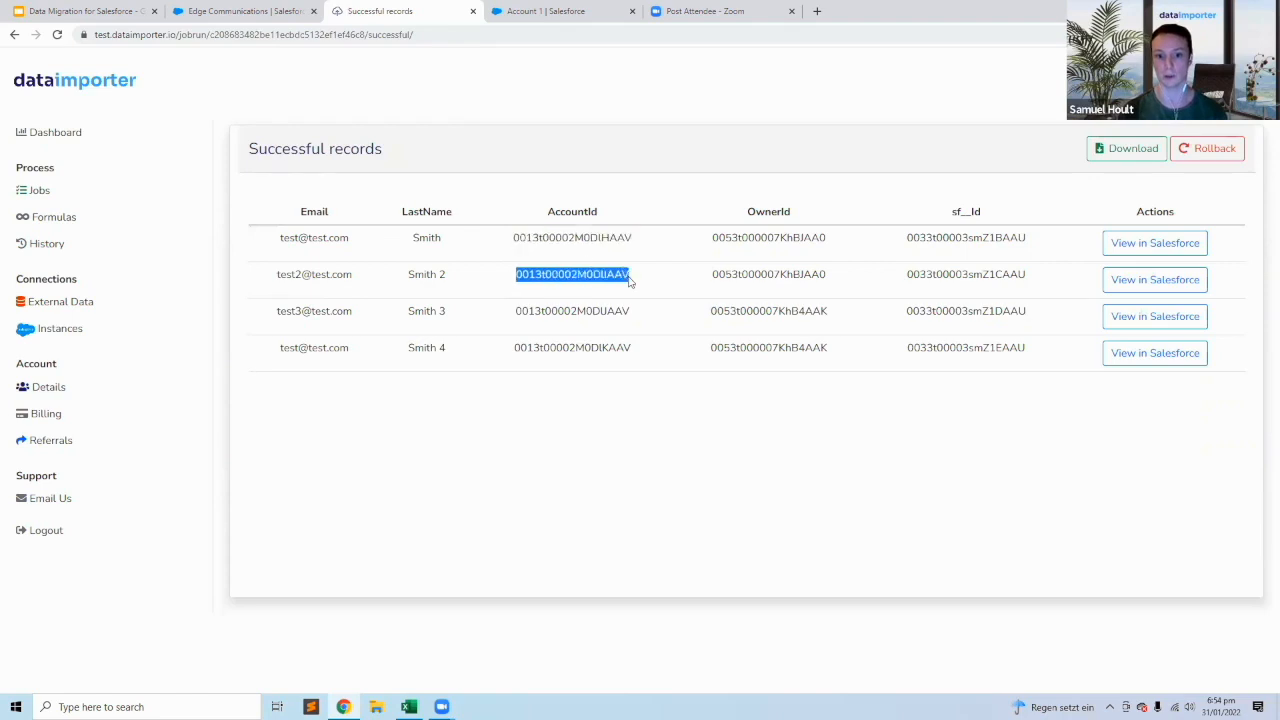
drag(512, 306, 669, 308)
click(670, 311)
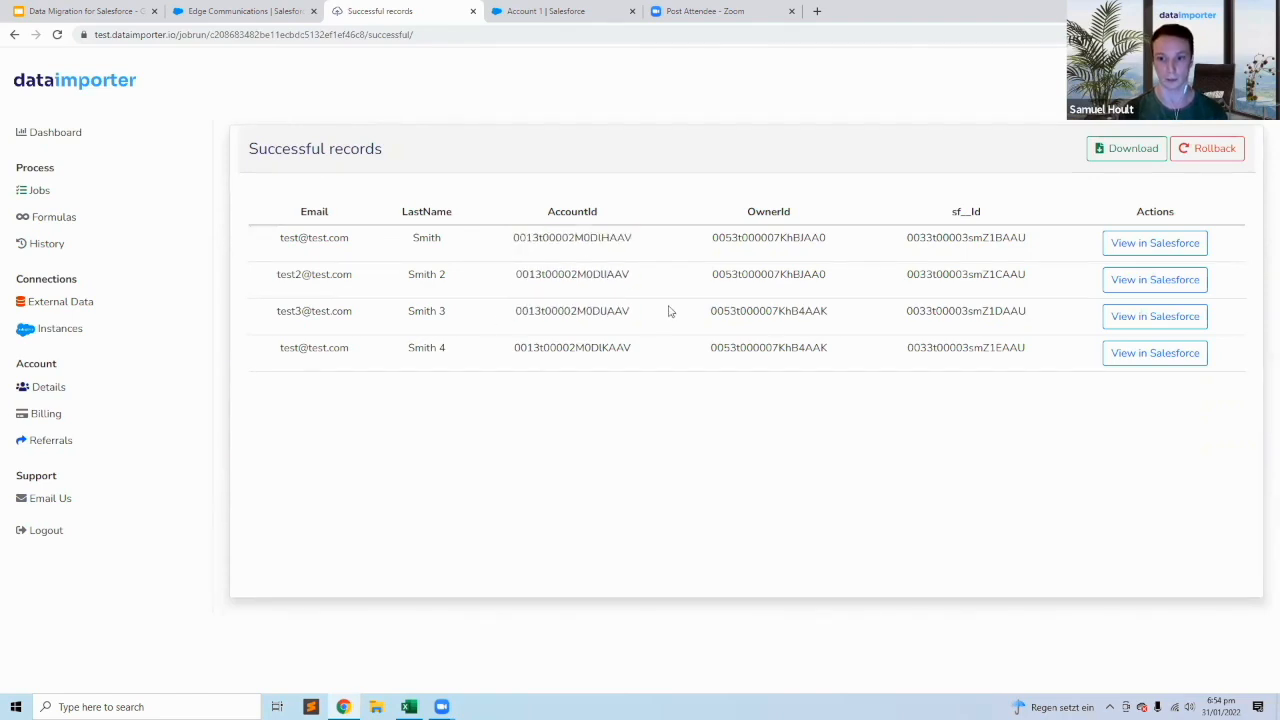
Open the second imported contact in Salesforce and check its account name and contact owner.
click(1138, 289)
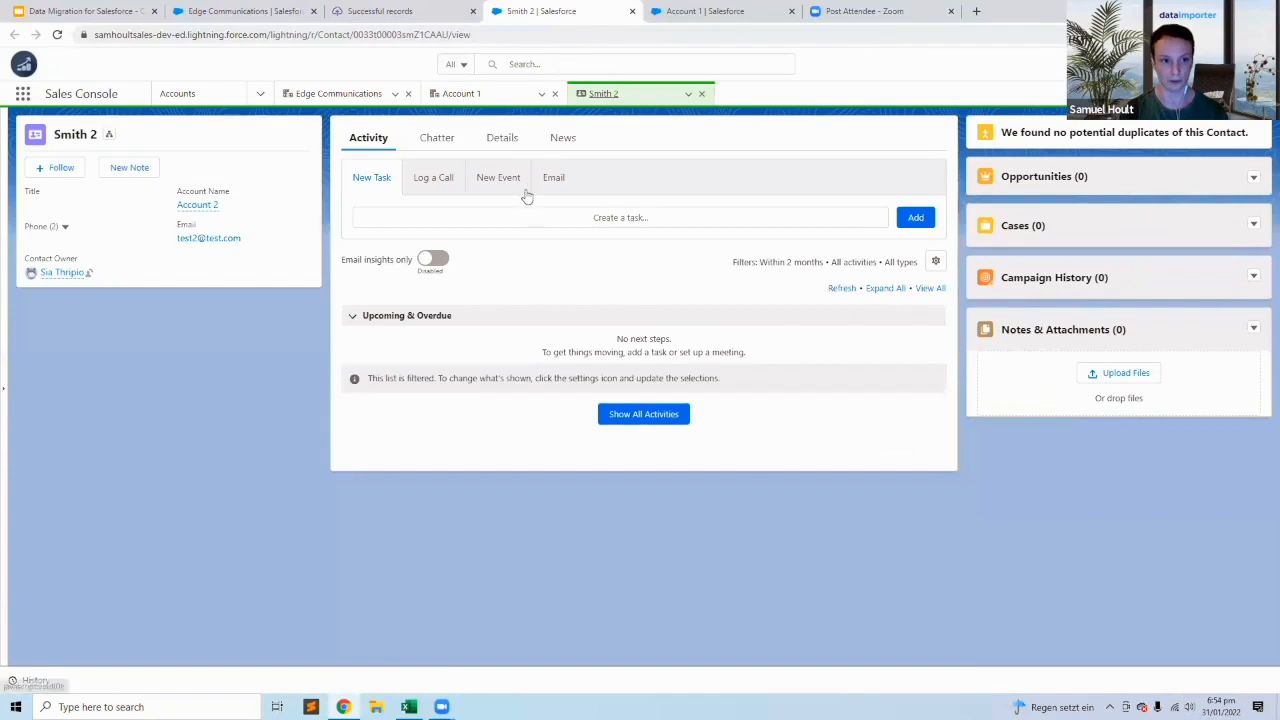
drag(219, 205, 174, 209)
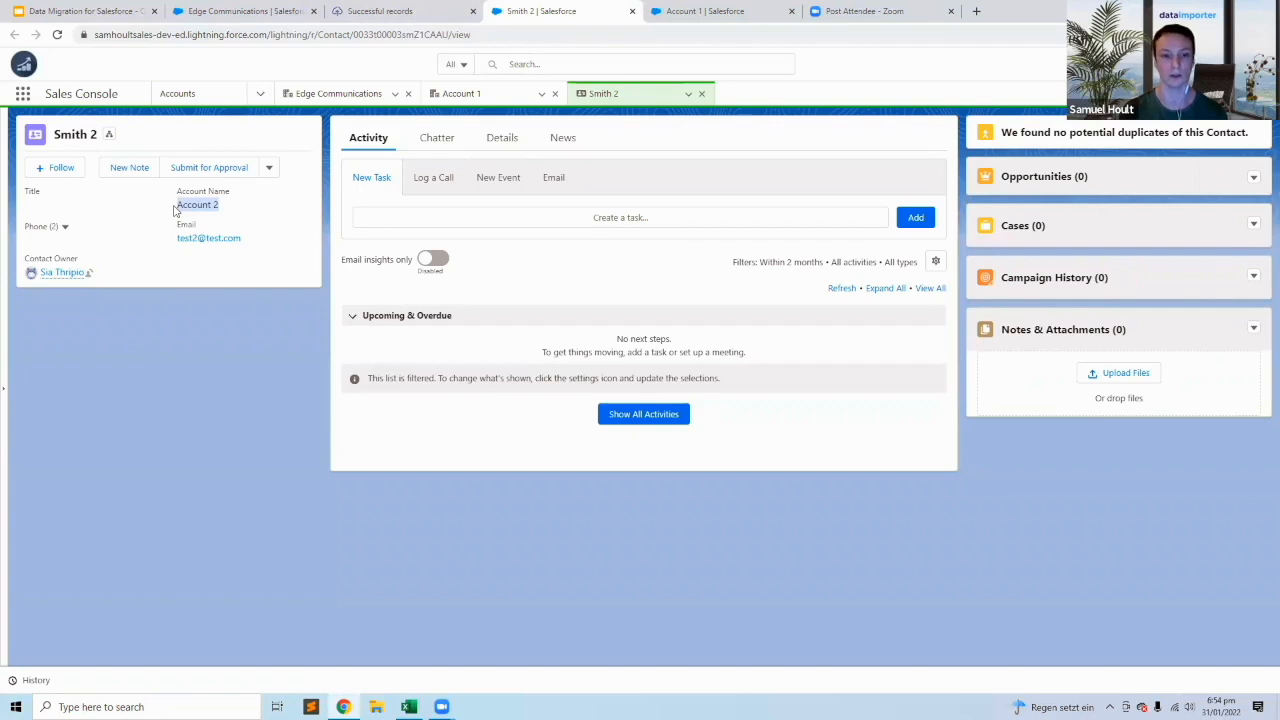
click(188, 285)
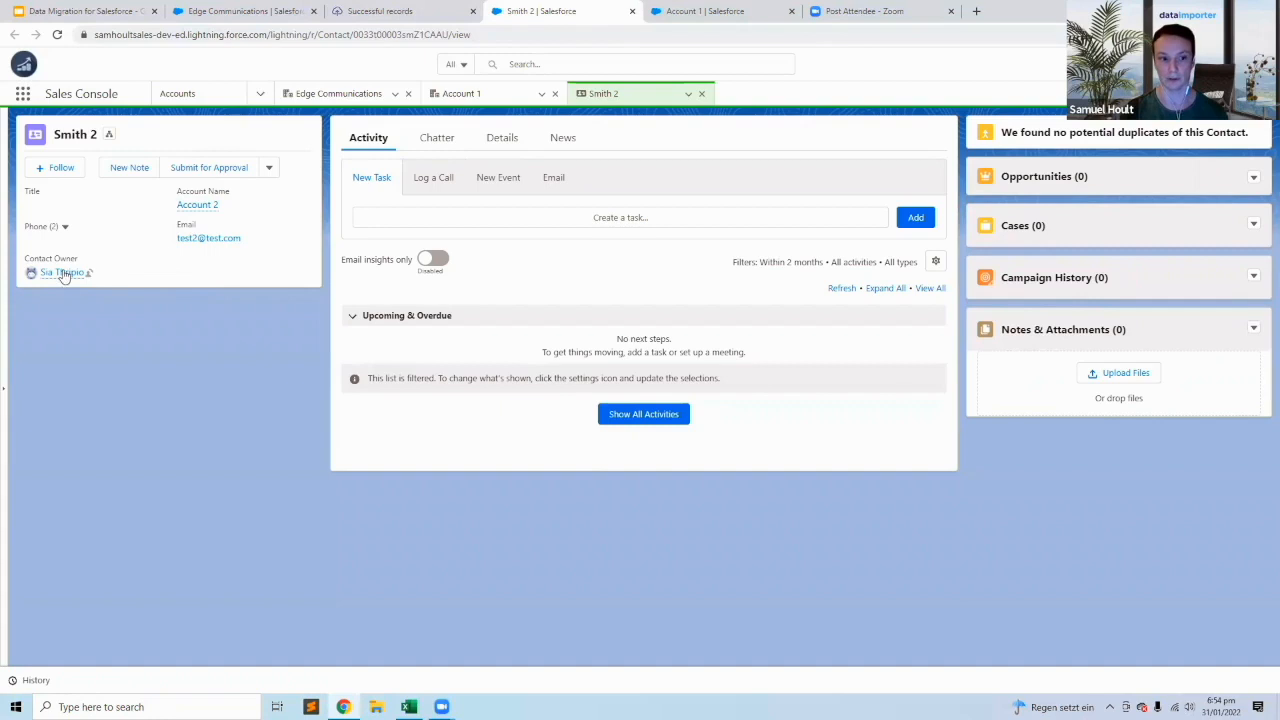
mouse_move(66, 275)
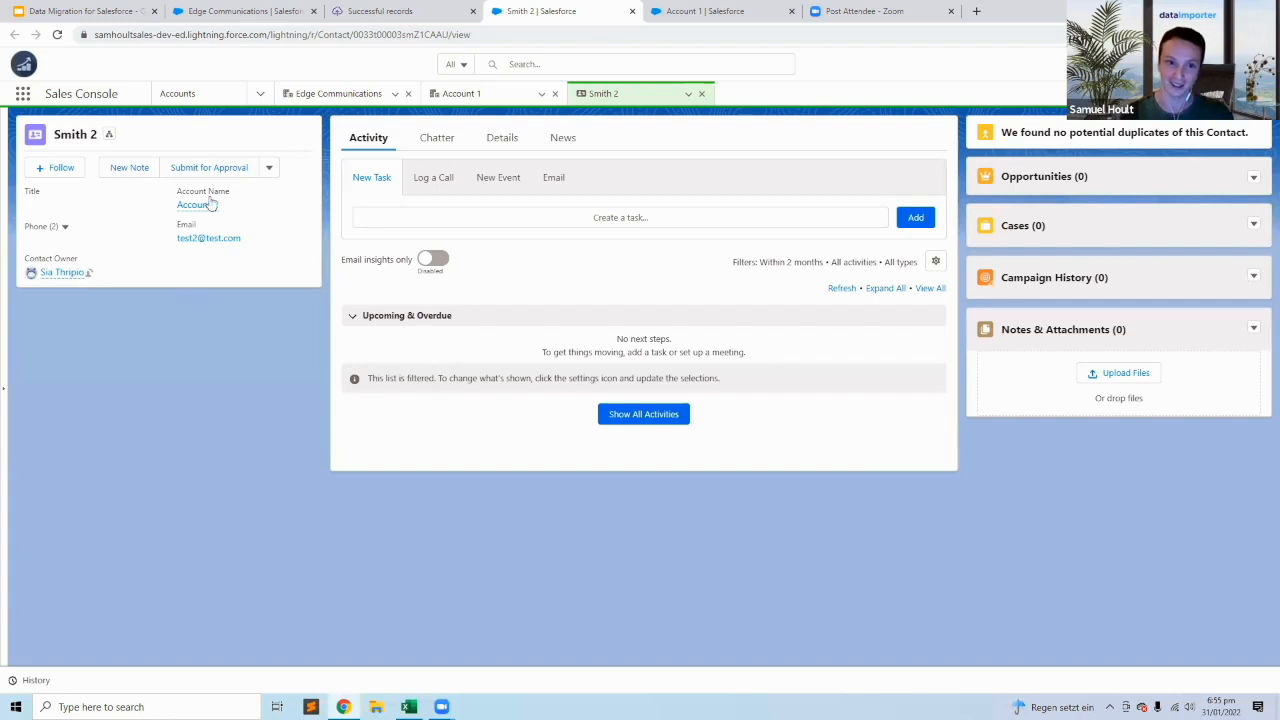
Switch back to the Data Migration for Salesforce presentation in Google Slides at the Lookup Relationships slide.
click(97, 13)
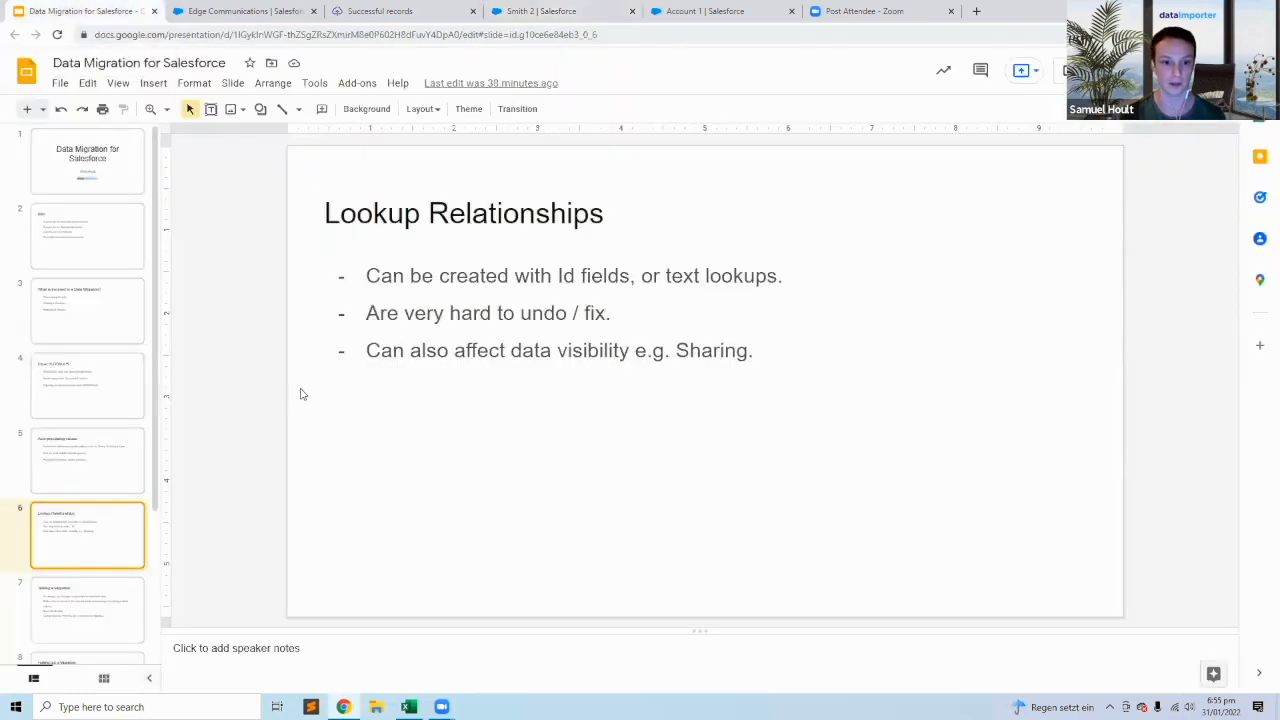